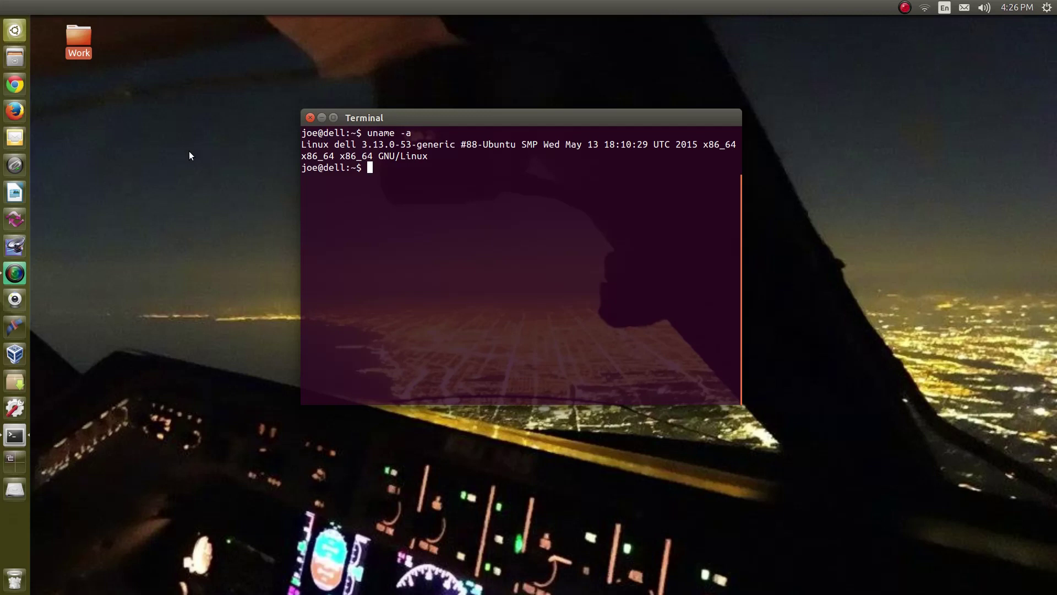
- Find and launch Synaptic Package Manager, authenticating with the account password
{"action": "left_click", "coordinate": [25, 33]}
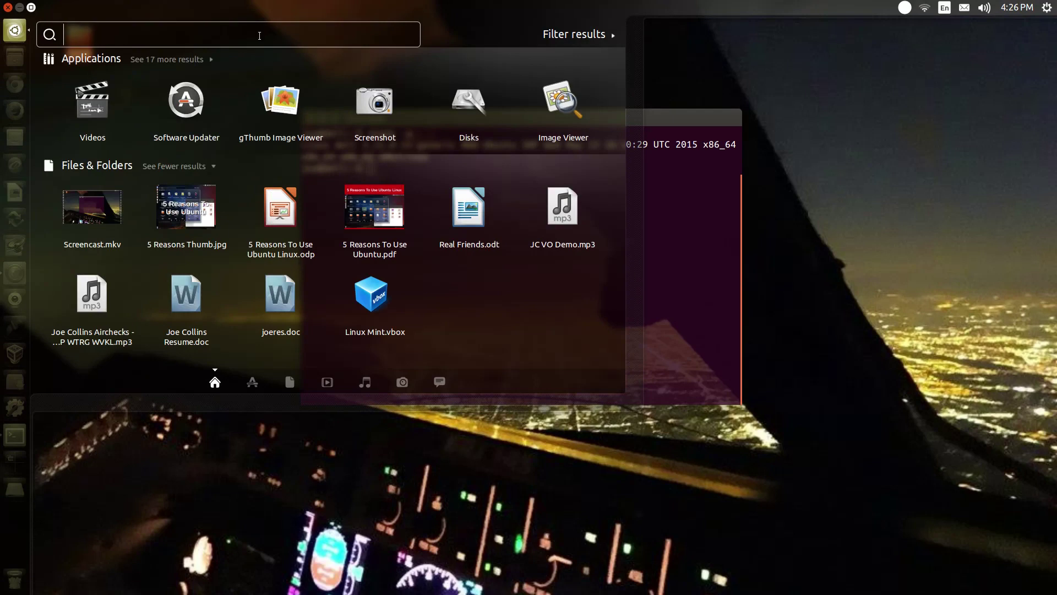
{"action": "type", "text": "synap"}
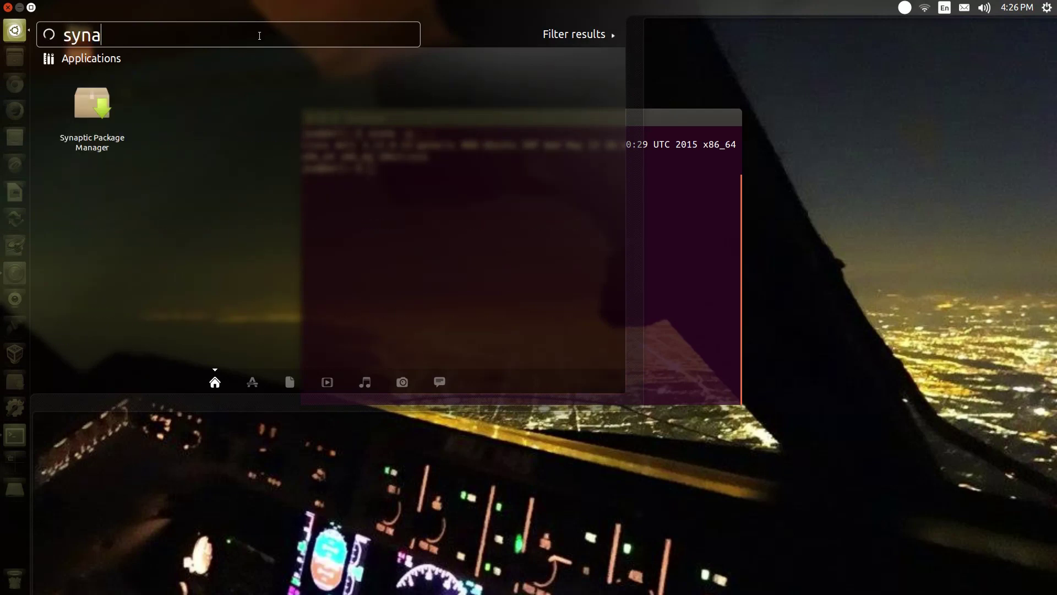
{"action": "left_click", "coordinate": [110, 128]}
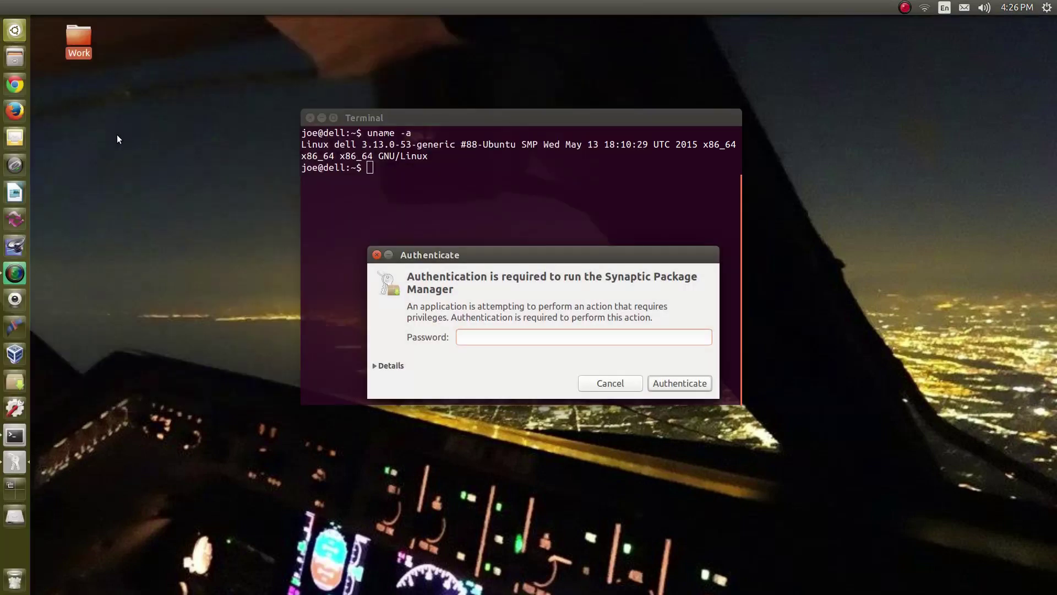
{"action": "type", "text": "••••••"}
{"action": "key", "text": "Return"}
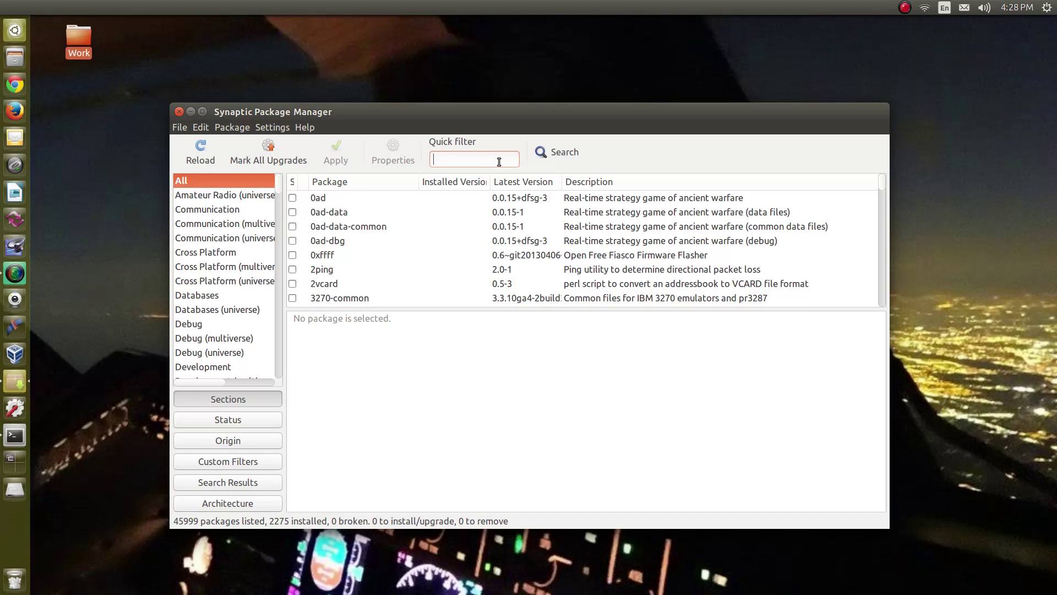
- Filter the package list for "linux-image" and sort it by installed version with the installed packages first
{"action": "type", "text": "linux-imag"}
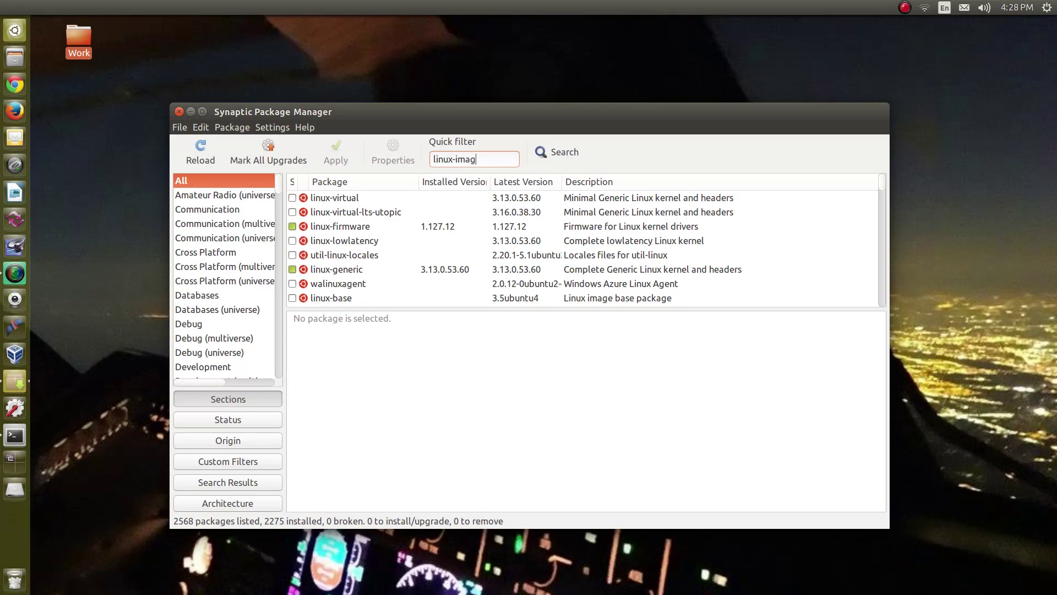
{"action": "type", "text": "e"}
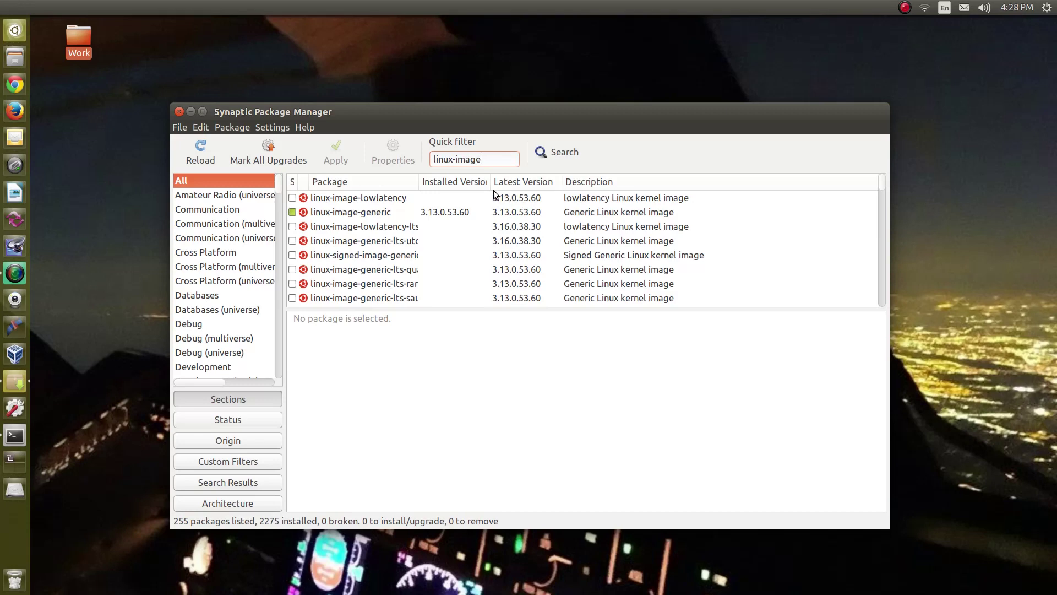
{"action": "left_click", "coordinate": [469, 183]}
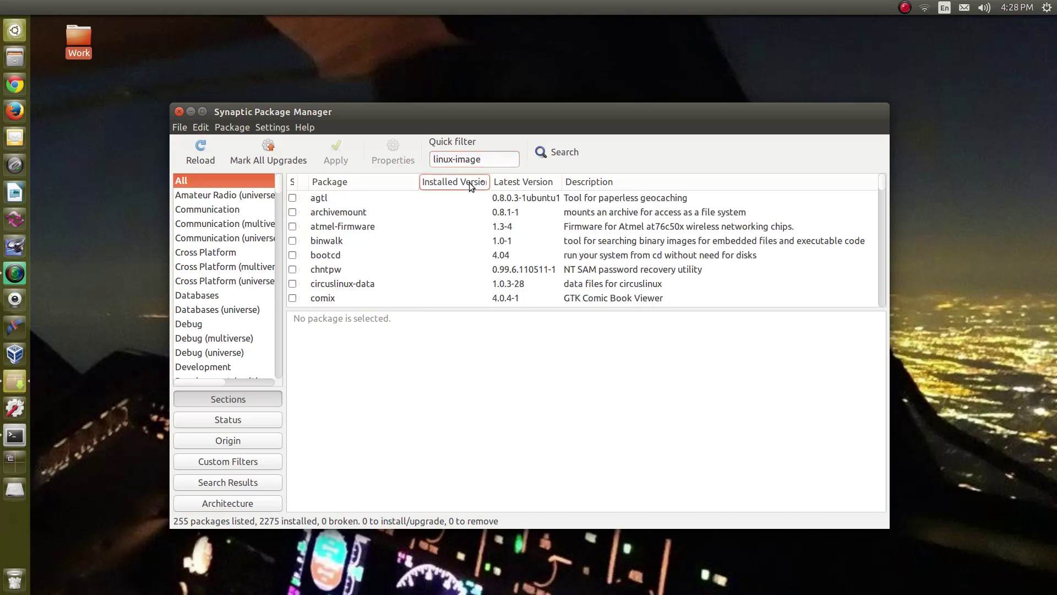
{"action": "left_click", "coordinate": [458, 183]}
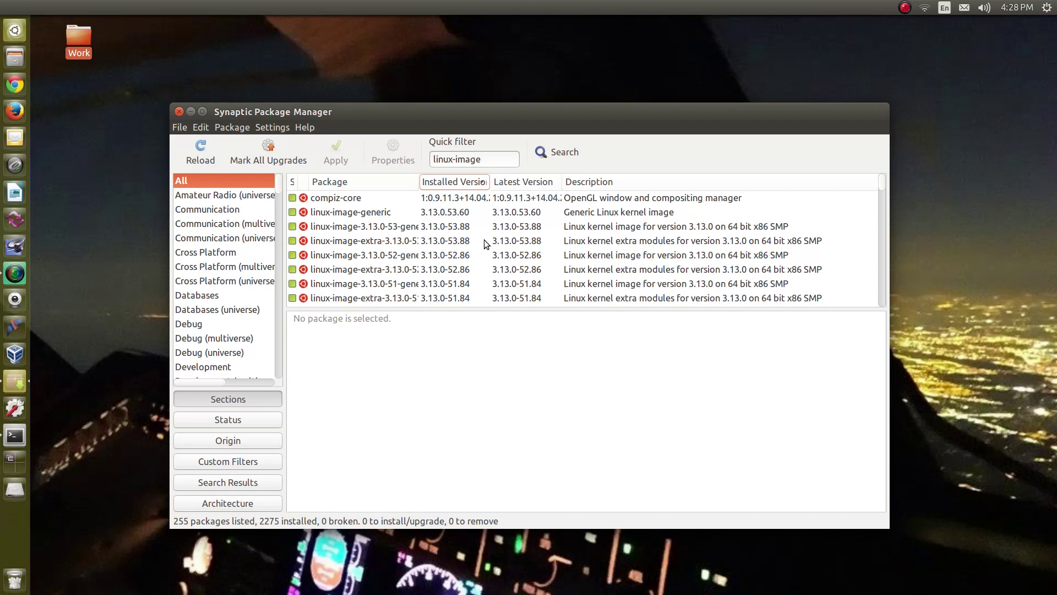
- Mark the linux-image and linux-image-extra packages of kernels 3.13.0-52 and 3.13.0-51 for complete removal
{"action": "left_click", "coordinate": [476, 257]}
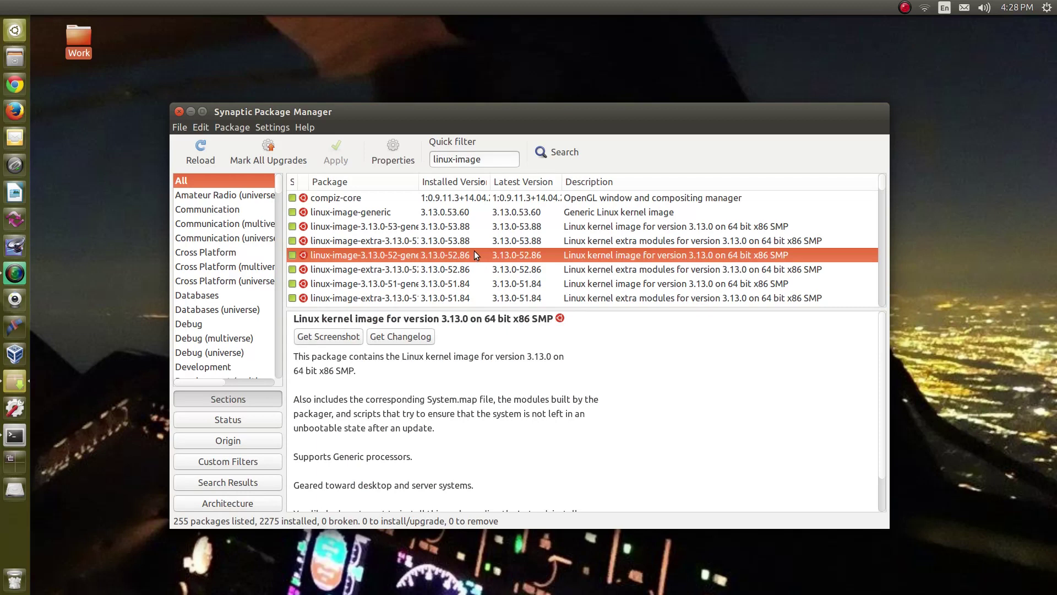
{"action": "scroll", "coordinate": [474, 250], "scroll_direction": "down", "scroll_amount": 4}
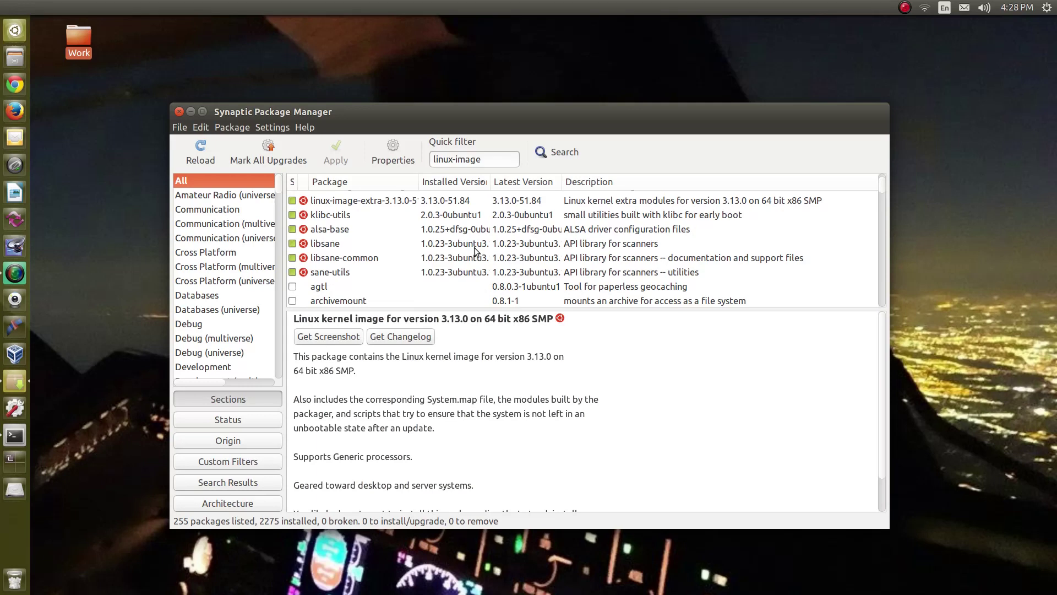
{"action": "scroll", "coordinate": [474, 250], "scroll_direction": "up", "scroll_amount": 2}
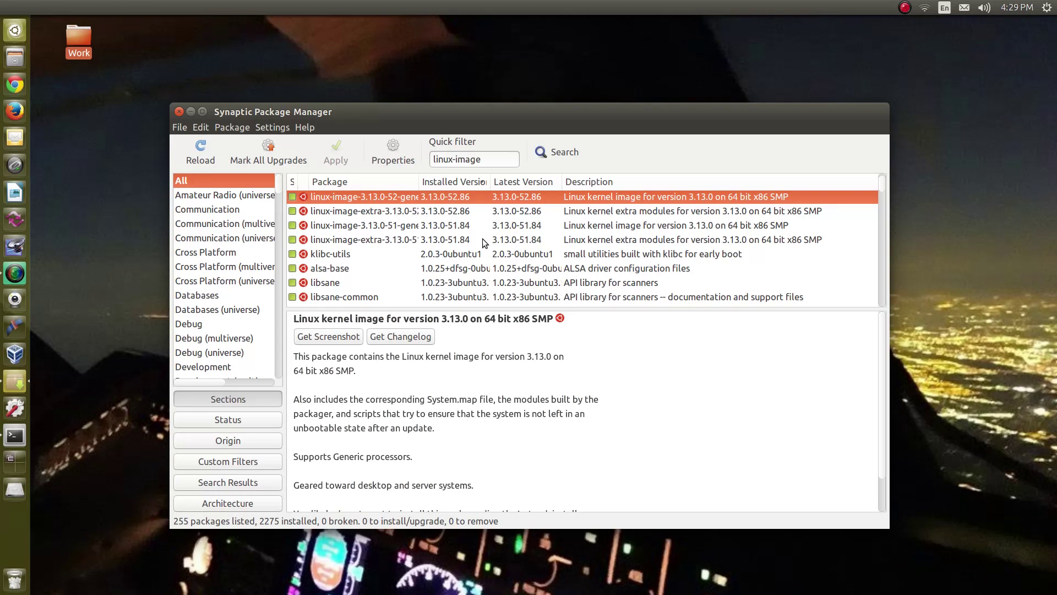
{"action": "scroll", "coordinate": [483, 236], "scroll_direction": "up", "scroll_amount": 1}
{"action": "scroll", "coordinate": [482, 236], "scroll_direction": "down", "scroll_amount": 1}
{"action": "left_click", "coordinate": [482, 211], "text": "shift"}
{"action": "left_click", "coordinate": [483, 226], "text": "shift"}
{"action": "left_click", "coordinate": [483, 241], "text": "shift"}
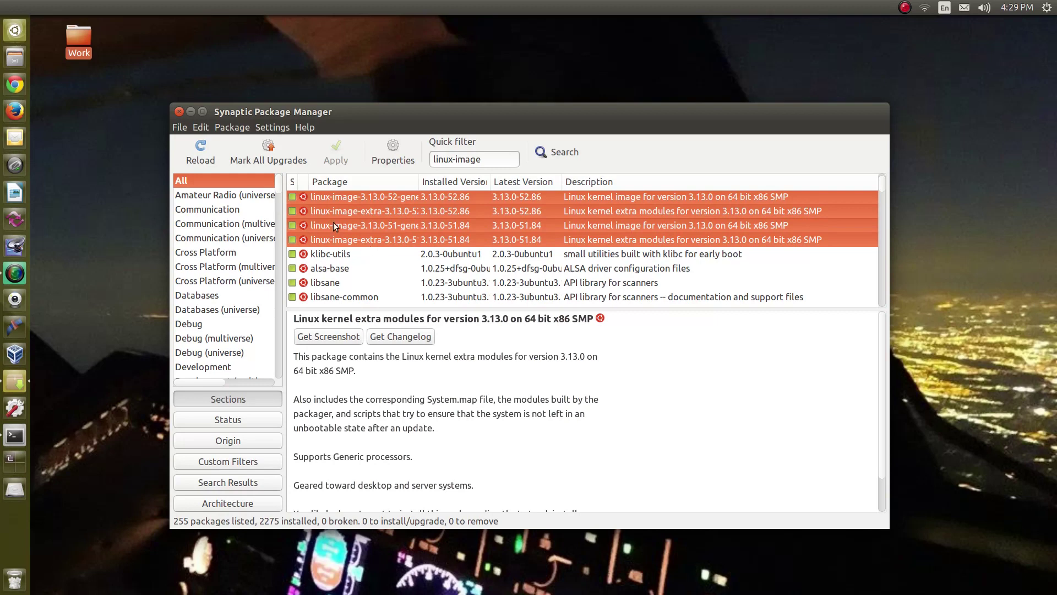
{"action": "right_click", "coordinate": [376, 212]}
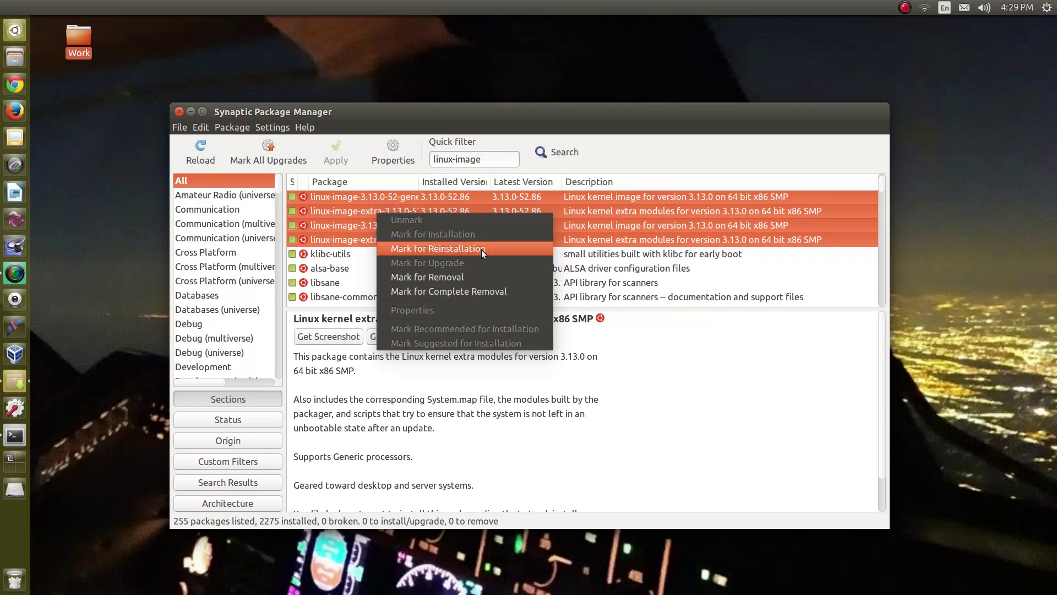
{"action": "left_click", "coordinate": [482, 293]}
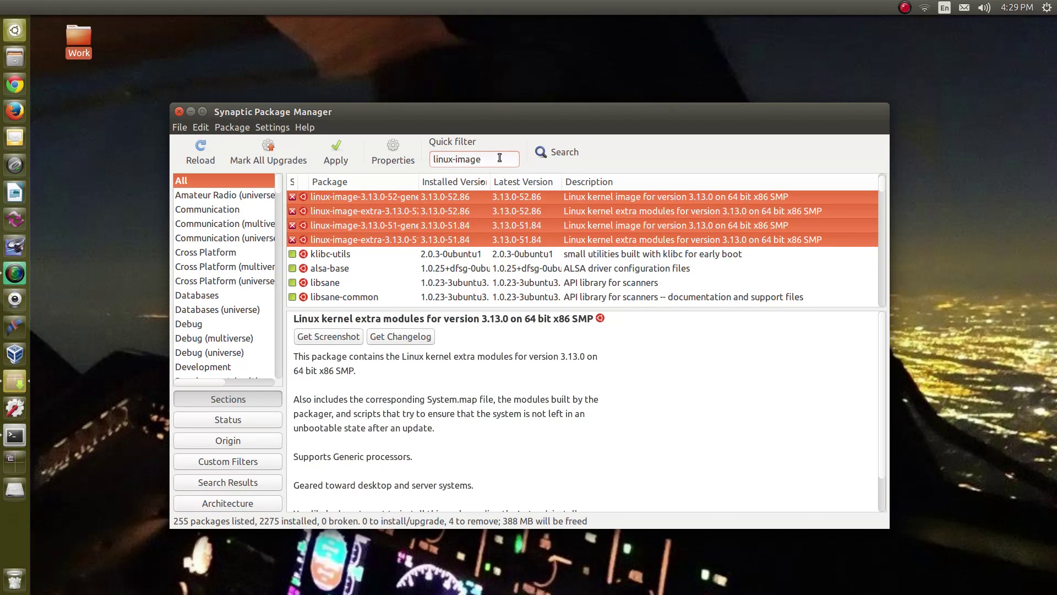
- Change the quick filter to "linux-headers", keeping the installed versions sorted first
{"action": "key", "text": "BackSpace"}
{"action": "key", "text": "BackSpace"}
{"action": "key", "text": "BackSpace"}
{"action": "key", "text": "BackSpace"}
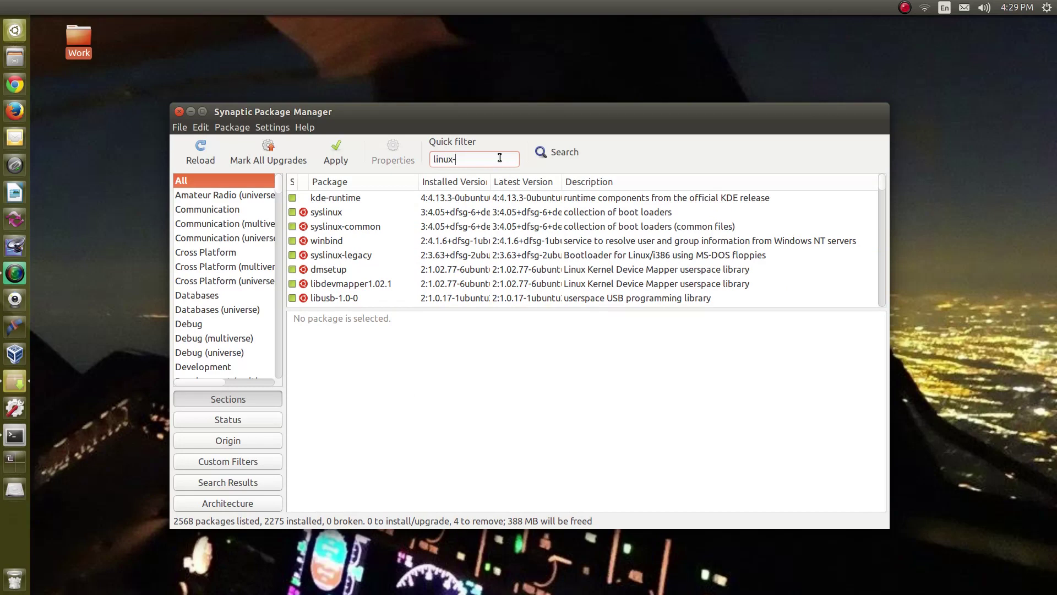
{"action": "type", "text": "headers"}
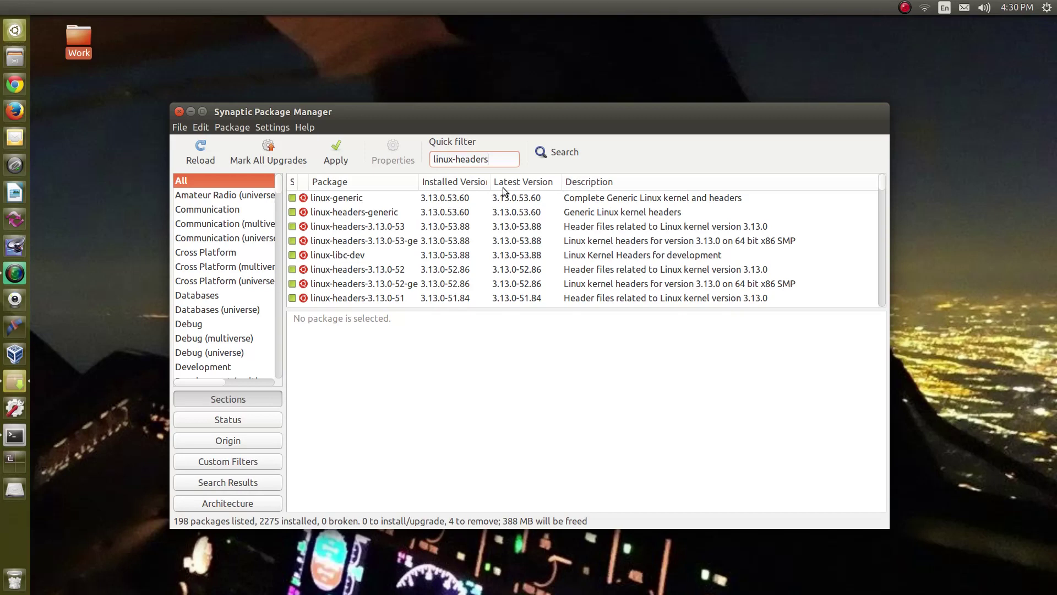
{"action": "left_click", "coordinate": [474, 184]}
{"action": "left_click", "coordinate": [474, 184]}
- Mark the four linux-headers packages of kernels 3.13.0-52 and 3.13.0-51 for complete removal
{"action": "left_click", "coordinate": [474, 265]}
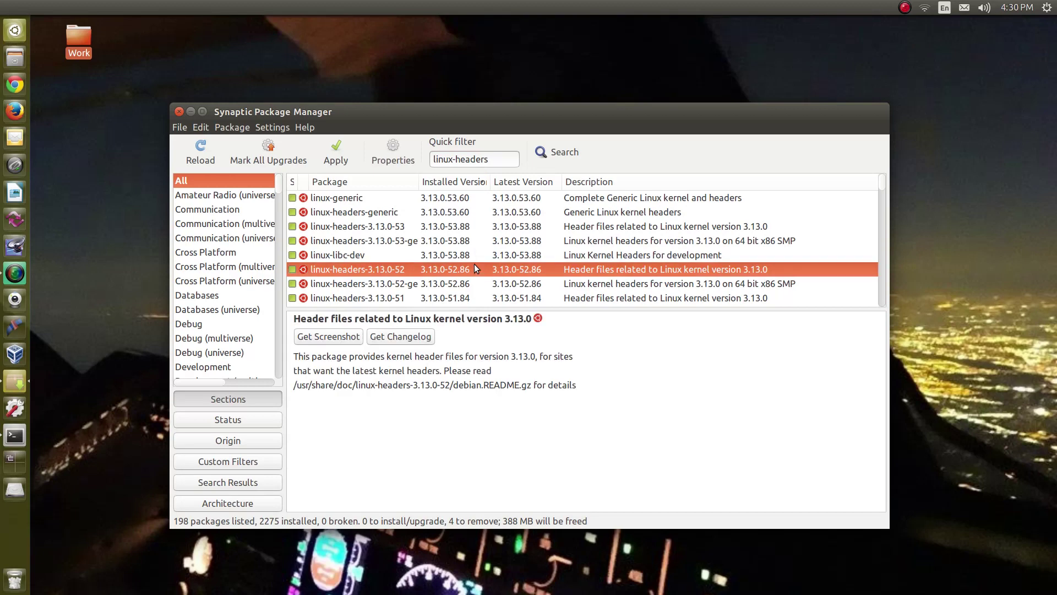
{"action": "scroll", "coordinate": [474, 263], "scroll_direction": "down", "scroll_amount": 2}
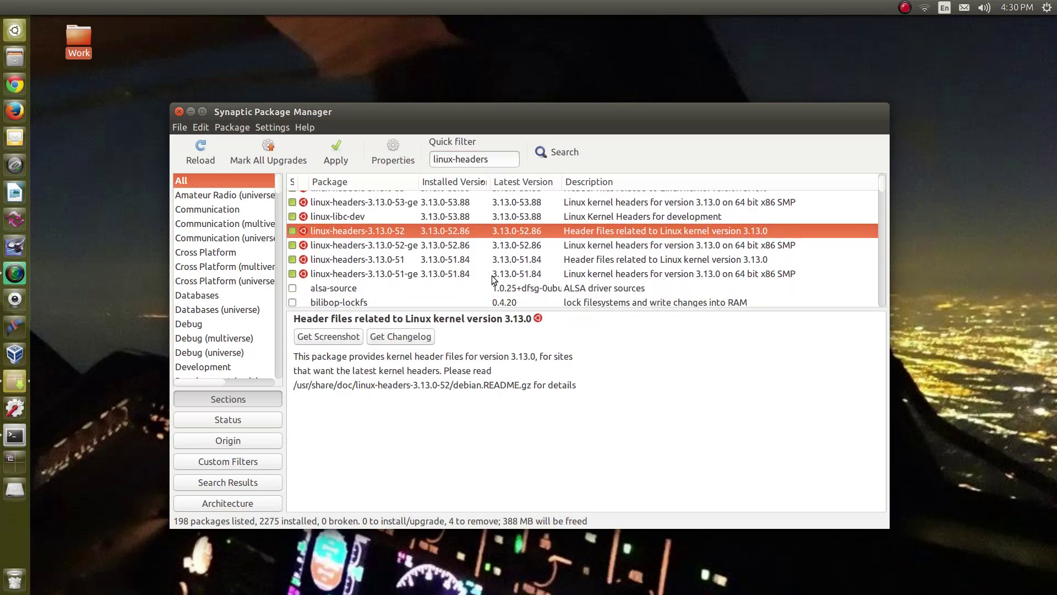
{"action": "left_click_drag", "start_coordinate": [474, 273], "coordinate": [428, 250]}
{"action": "right_click", "coordinate": [428, 249]}
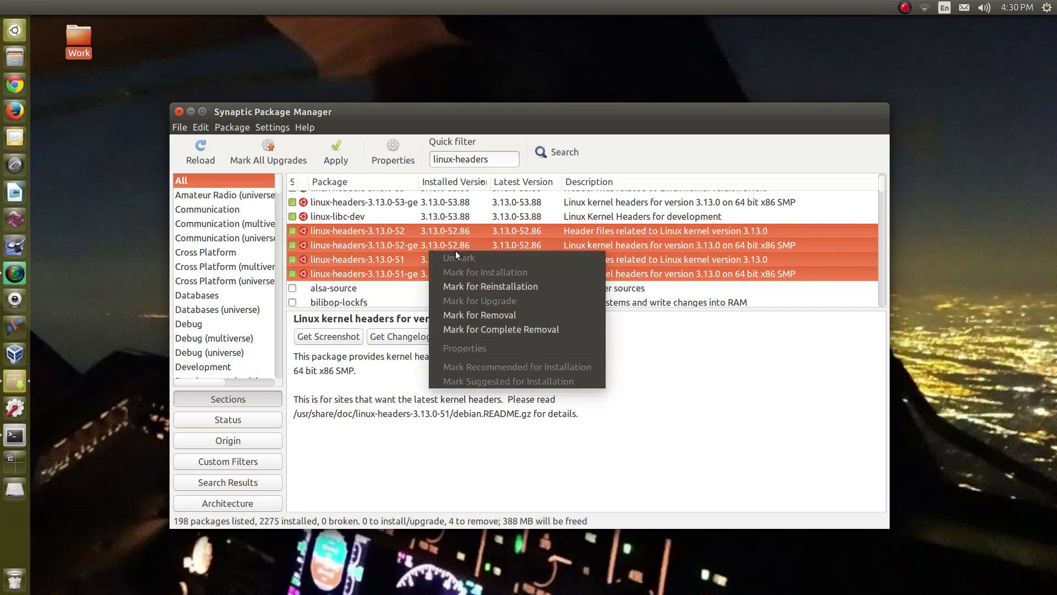
{"action": "left_click", "coordinate": [538, 323]}
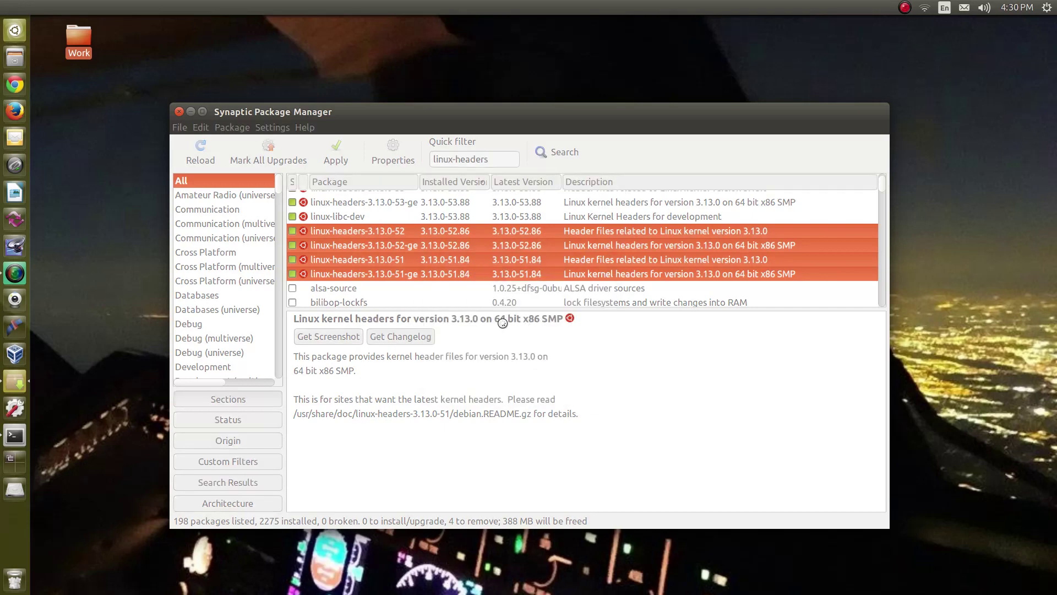
- Apply the marked package removals and dismiss the completion dialog
{"action": "left_click", "coordinate": [336, 159]}
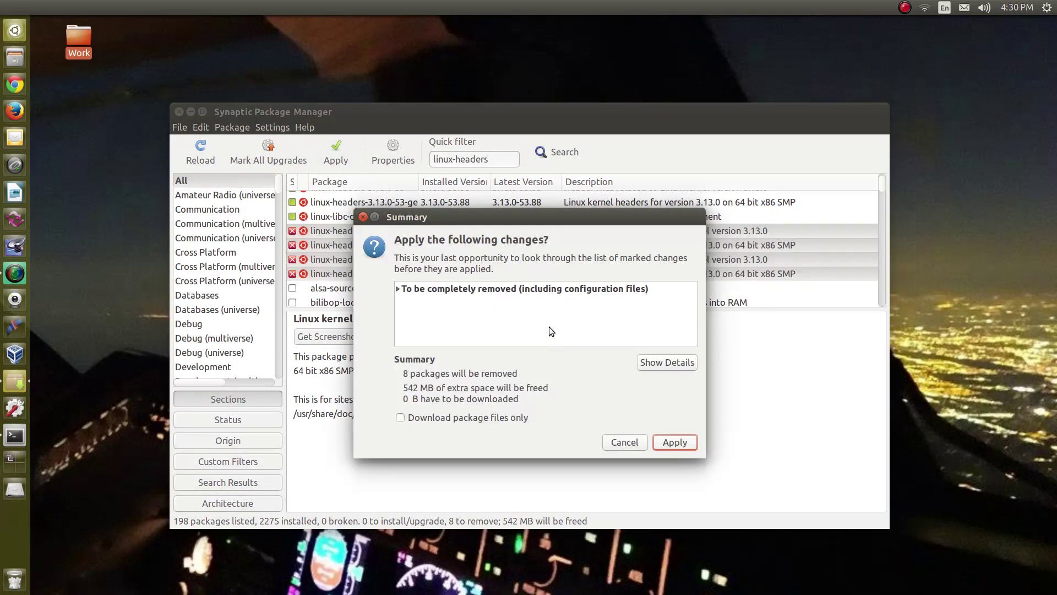
{"action": "left_click", "coordinate": [673, 444]}
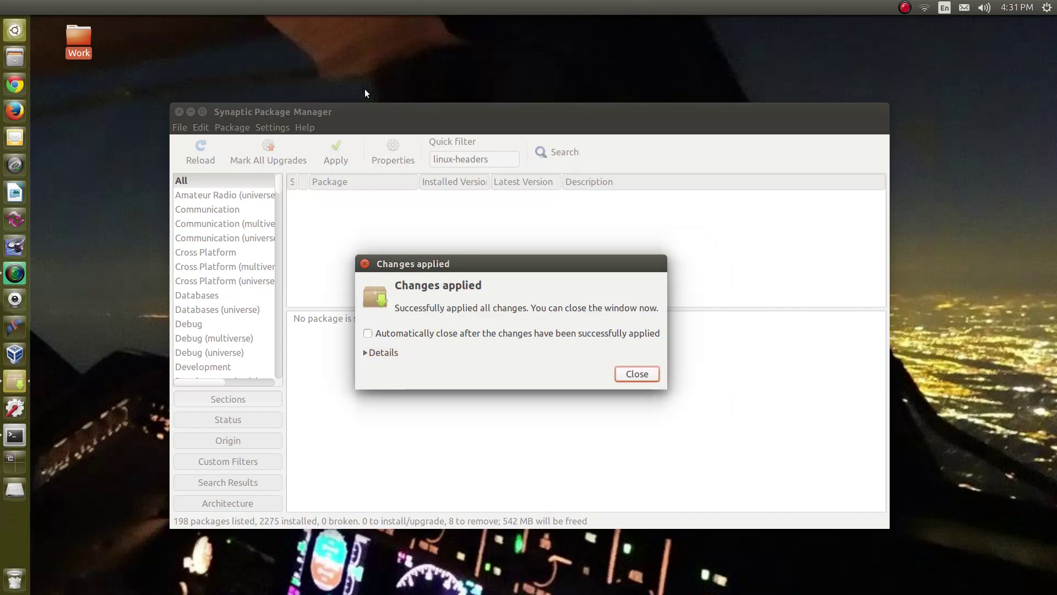
{"action": "left_click", "coordinate": [638, 375]}
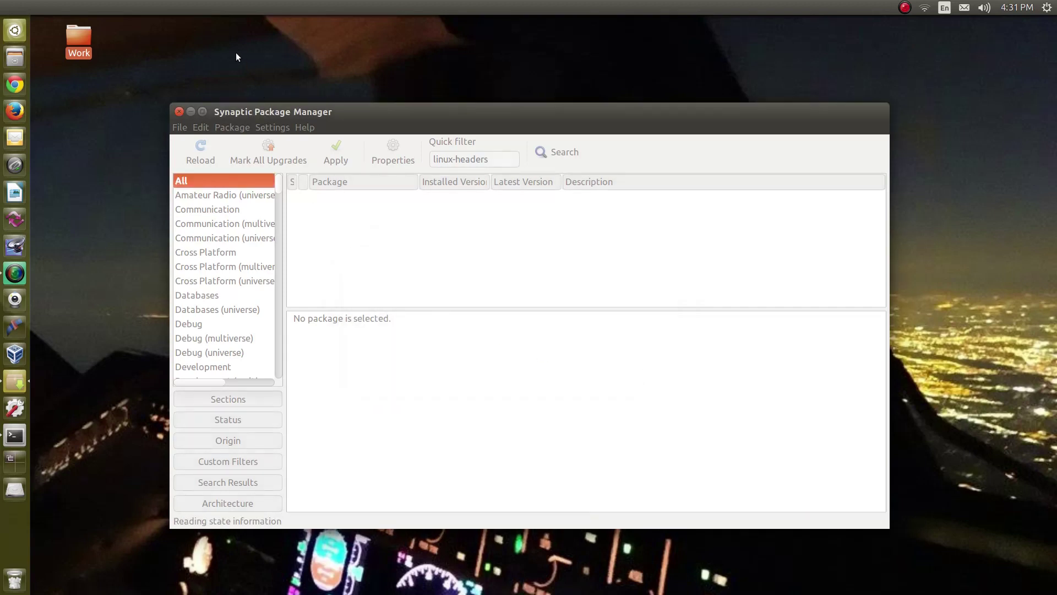
- Close the package manager and end the terminal session with exit
{"action": "left_click", "coordinate": [177, 112]}
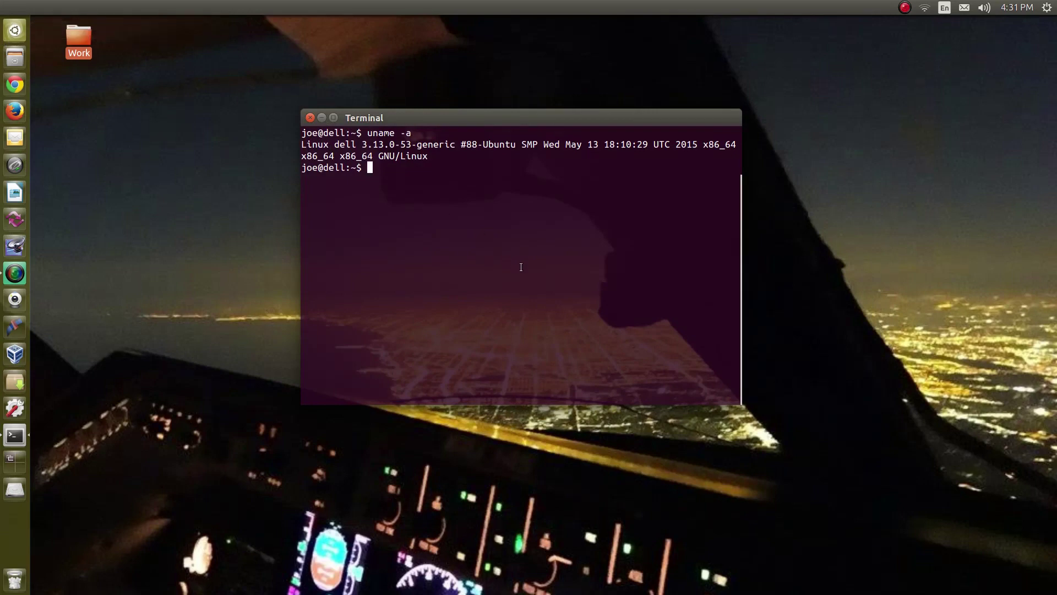
{"action": "type", "text": "exit"}
{"action": "key", "text": "Return"}
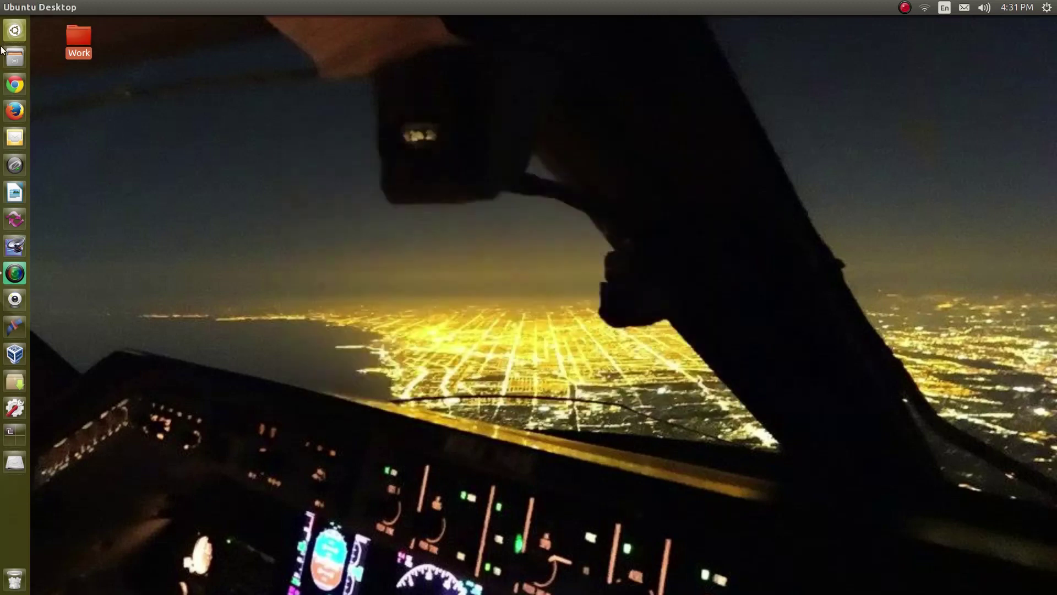
- Search for "bleach", launch BleachBit without root rights, close its Preferences without changes and reposition its main window
{"action": "left_click", "coordinate": [15, 30]}
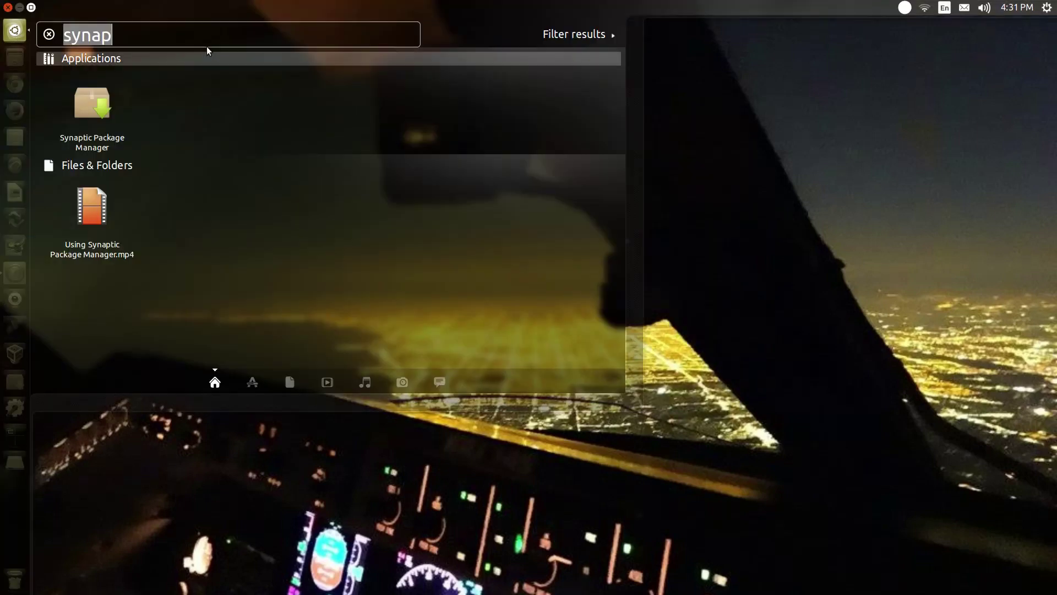
{"action": "key", "text": "BackSpace"}
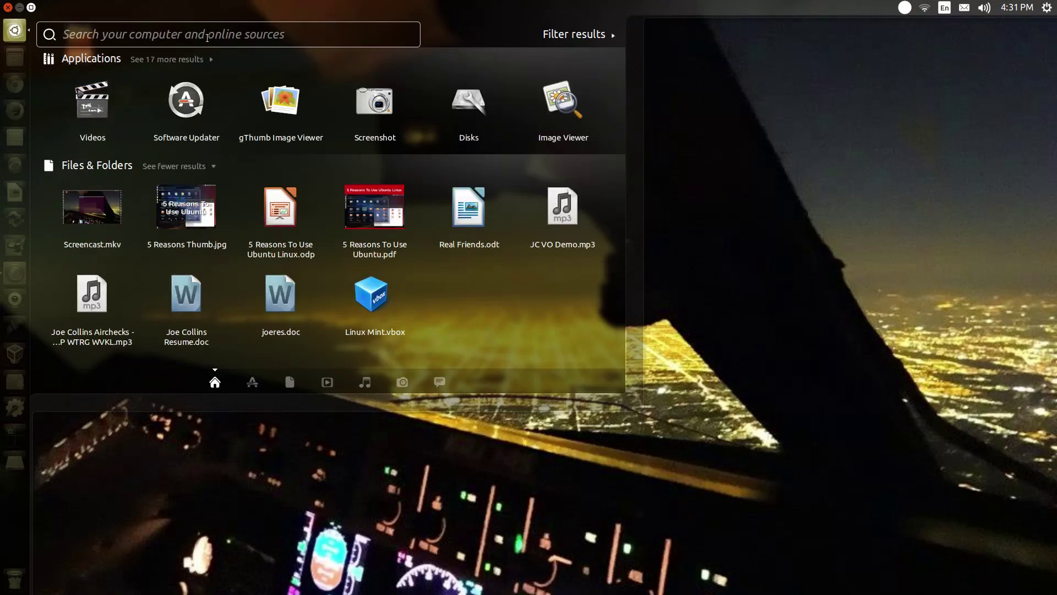
{"action": "type", "text": "bleach"}
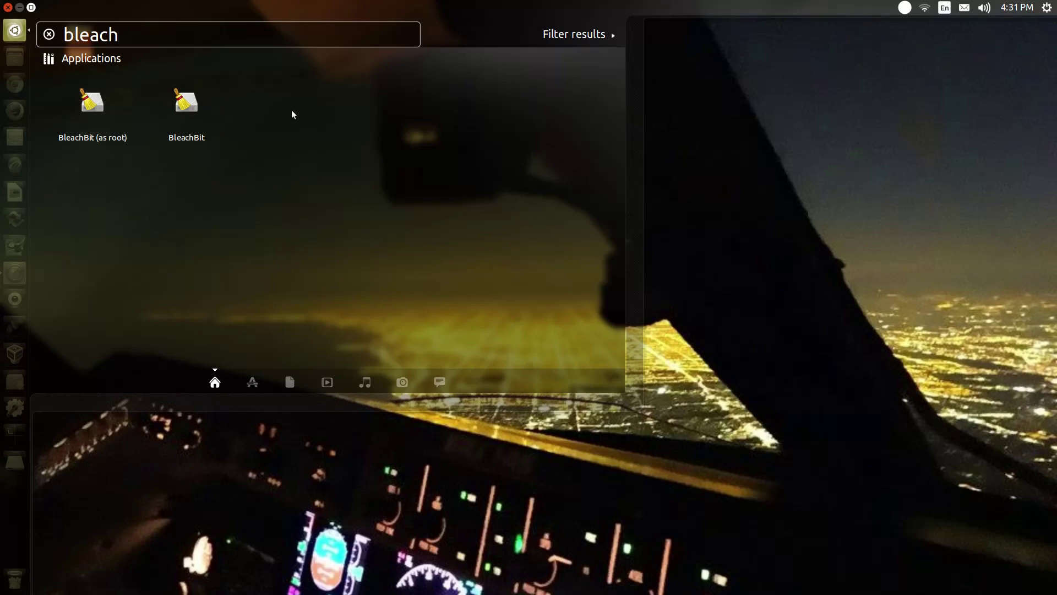
{"action": "left_click", "coordinate": [183, 117]}
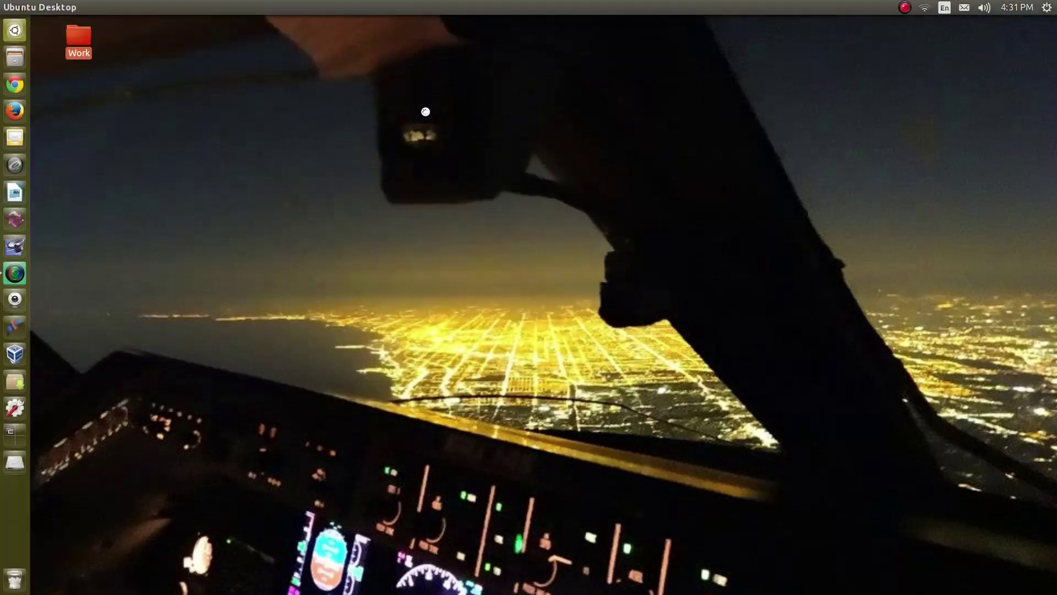
{"action": "left_click_drag", "start_coordinate": [828, 259], "coordinate": [521, 161]}
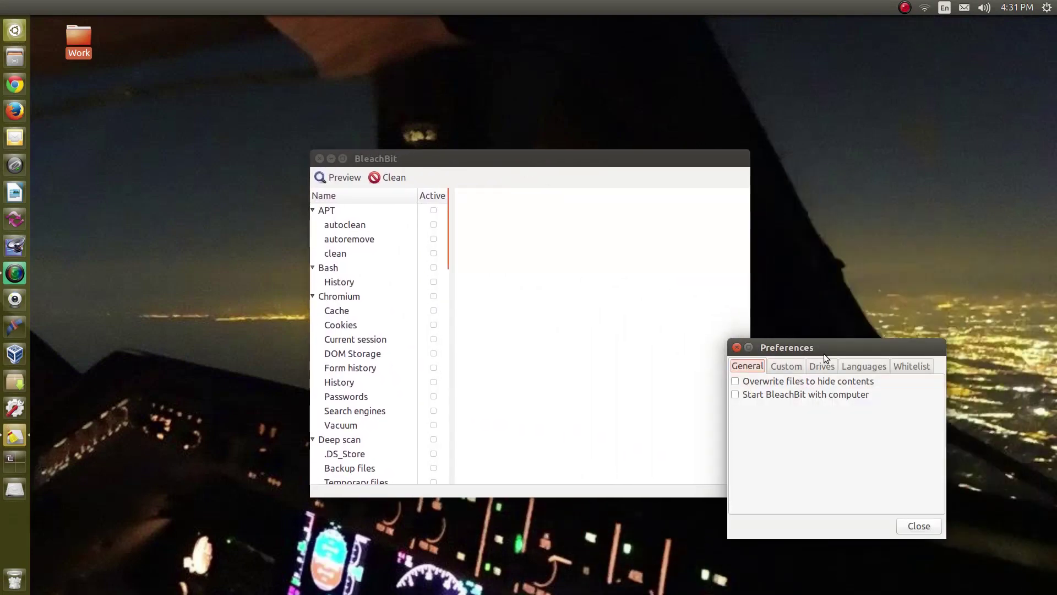
{"action": "left_click_drag", "start_coordinate": [824, 353], "coordinate": [497, 256]}
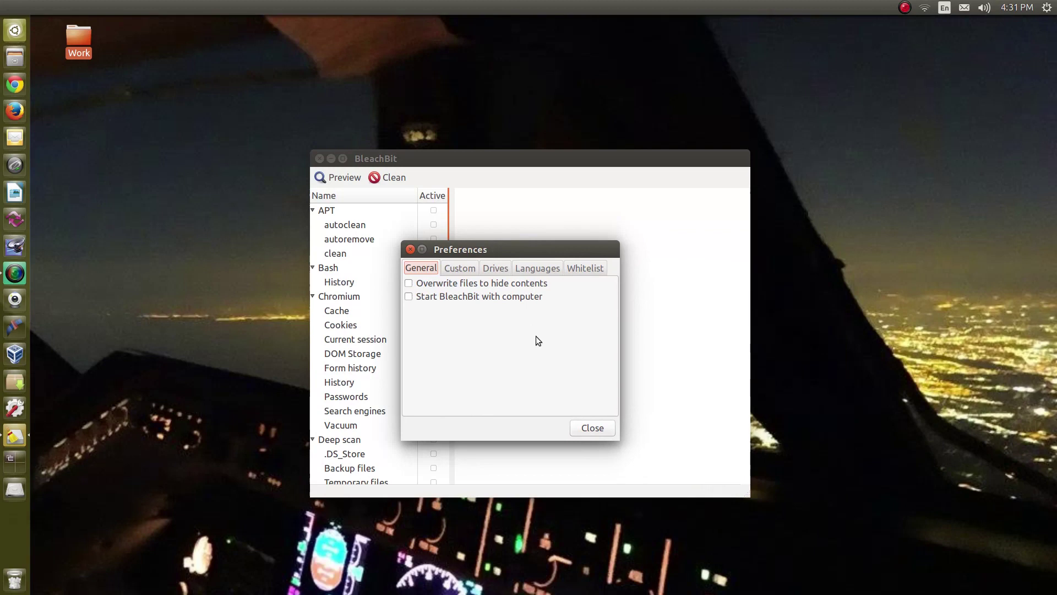
{"action": "left_click", "coordinate": [596, 427]}
{"action": "left_click_drag", "start_coordinate": [535, 158], "coordinate": [475, 126]}
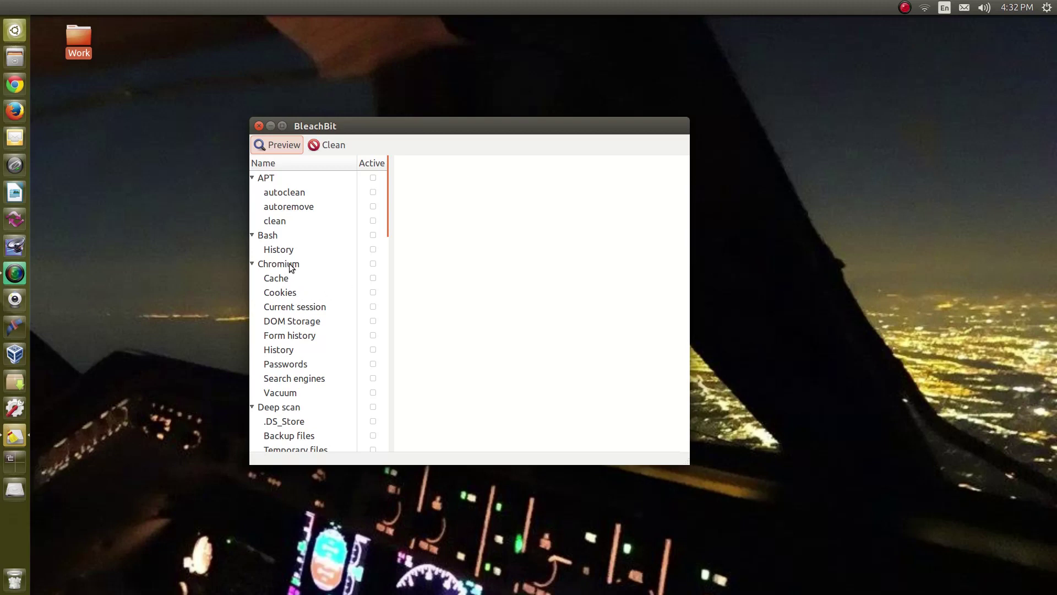
- Examine the full list of cleaning options available without root rights, from APT to X11, and close the window
{"action": "scroll", "coordinate": [300, 265], "scroll_direction": "down", "scroll_amount": 4}
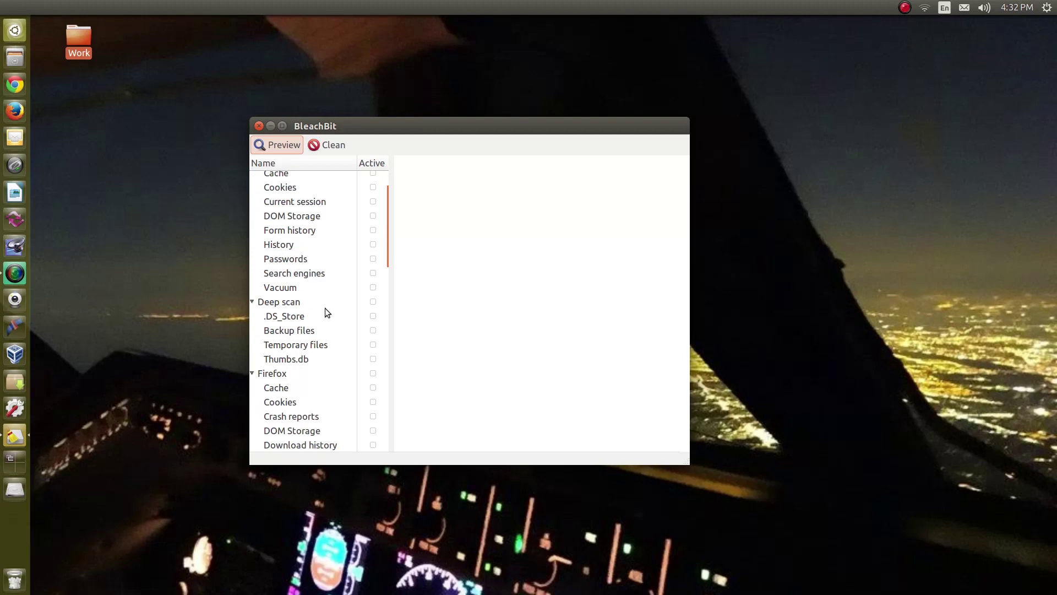
{"action": "scroll", "coordinate": [312, 289], "scroll_direction": "down", "scroll_amount": 3}
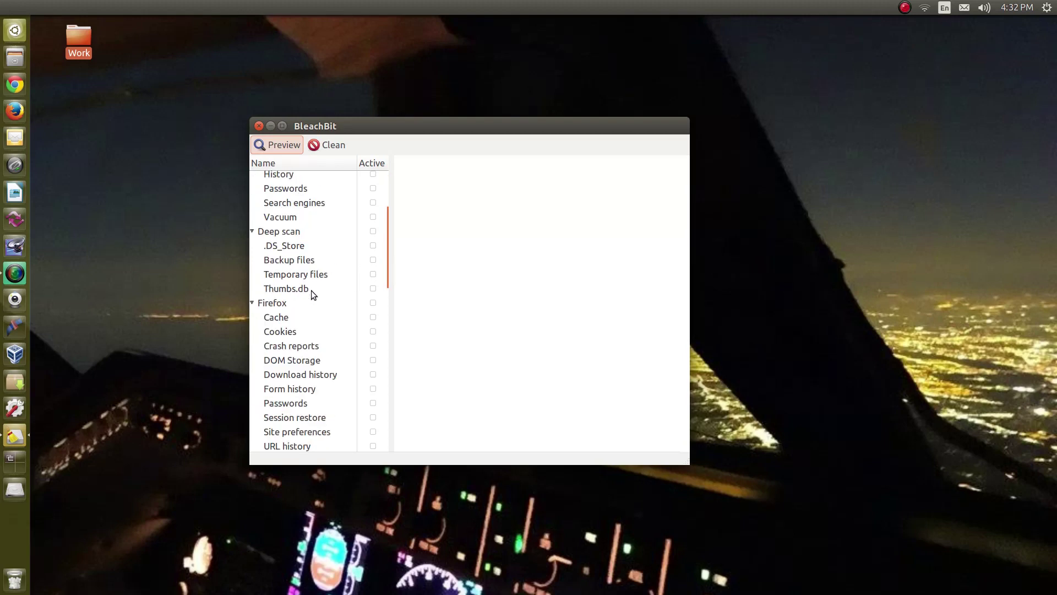
{"action": "scroll", "coordinate": [305, 322], "scroll_direction": "down", "scroll_amount": 7}
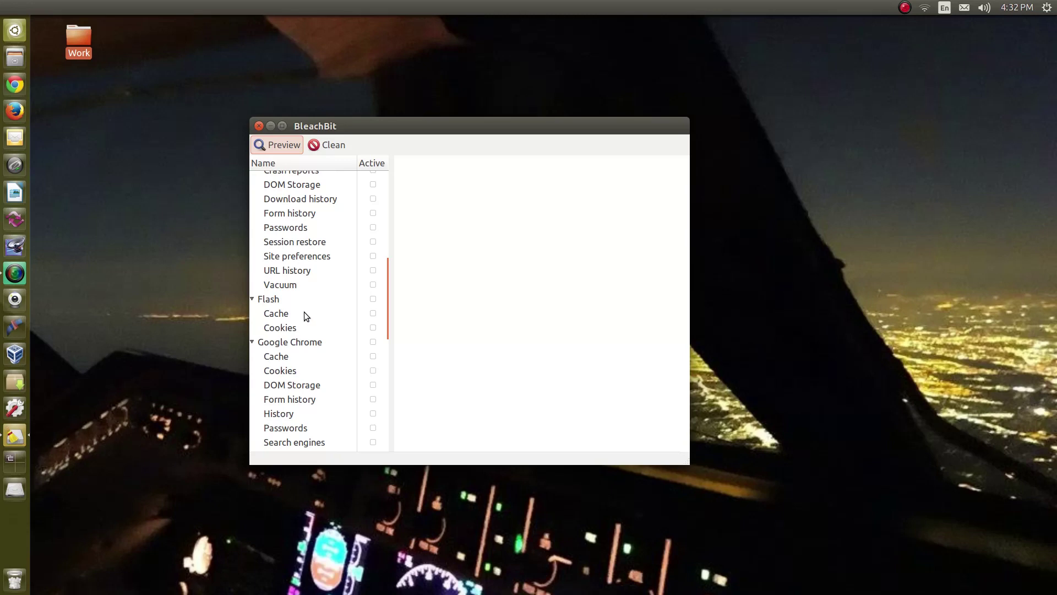
{"action": "scroll", "coordinate": [304, 312], "scroll_direction": "down", "scroll_amount": 3}
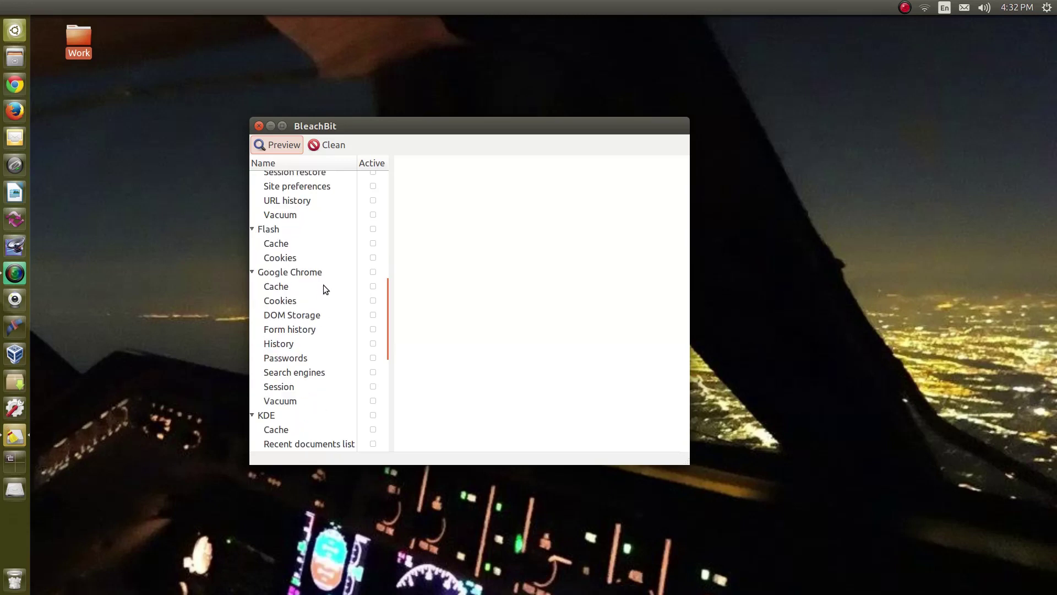
{"action": "scroll", "coordinate": [324, 287], "scroll_direction": "down", "scroll_amount": 10}
{"action": "scroll", "coordinate": [323, 293], "scroll_direction": "up", "scroll_amount": 2}
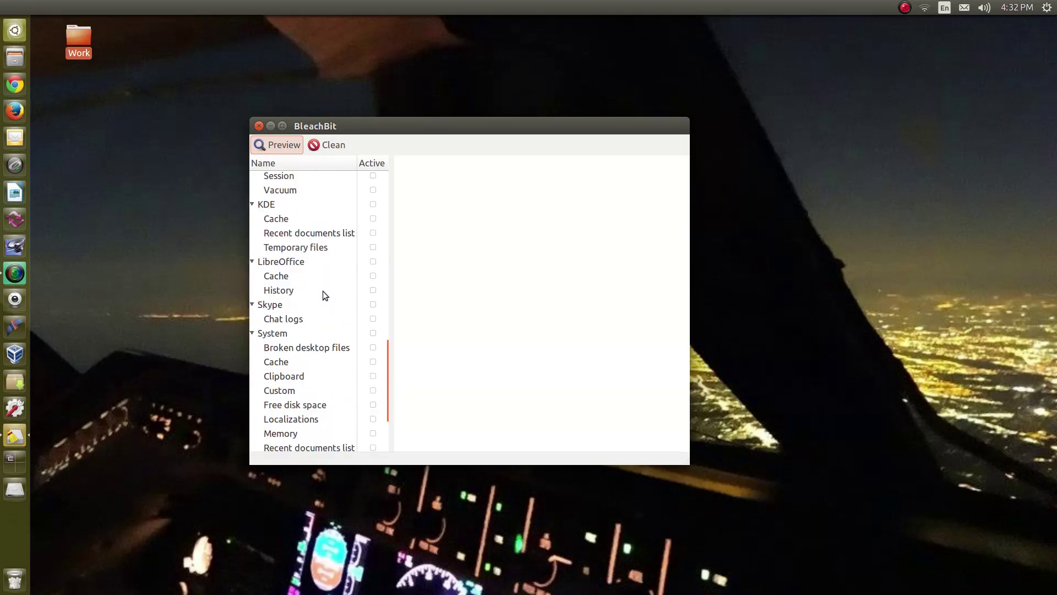
{"action": "scroll", "coordinate": [320, 305], "scroll_direction": "down", "scroll_amount": 3}
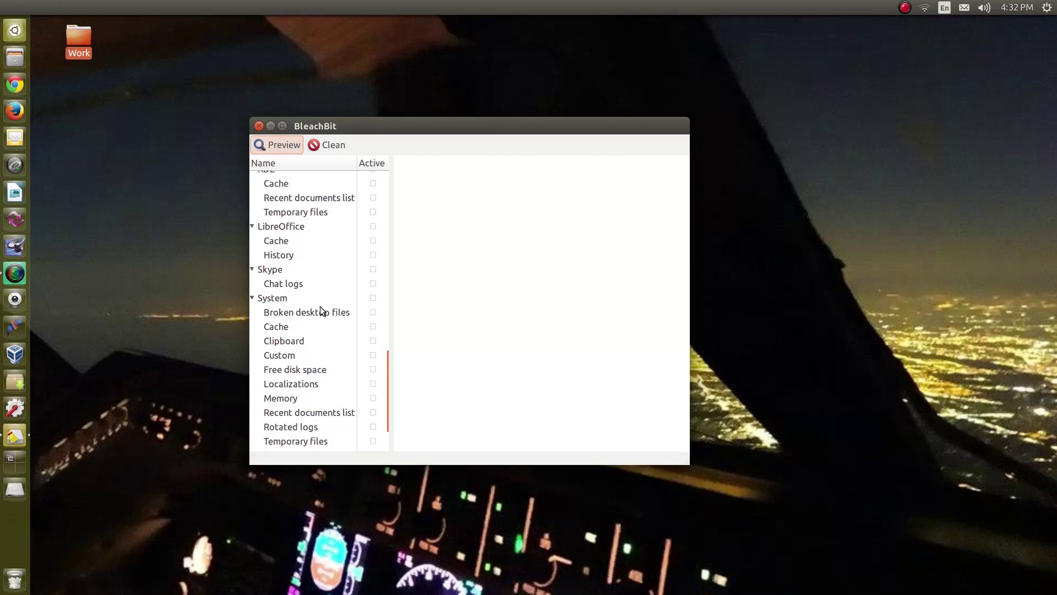
{"action": "scroll", "coordinate": [320, 307], "scroll_direction": "down", "scroll_amount": 1}
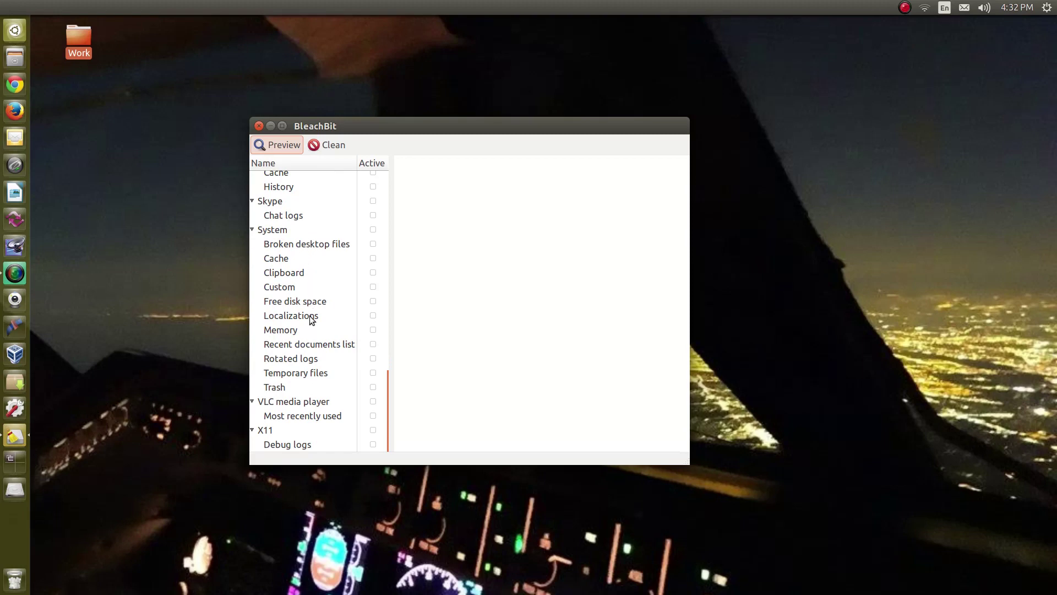
{"action": "scroll", "coordinate": [308, 304], "scroll_direction": "up", "scroll_amount": 20}
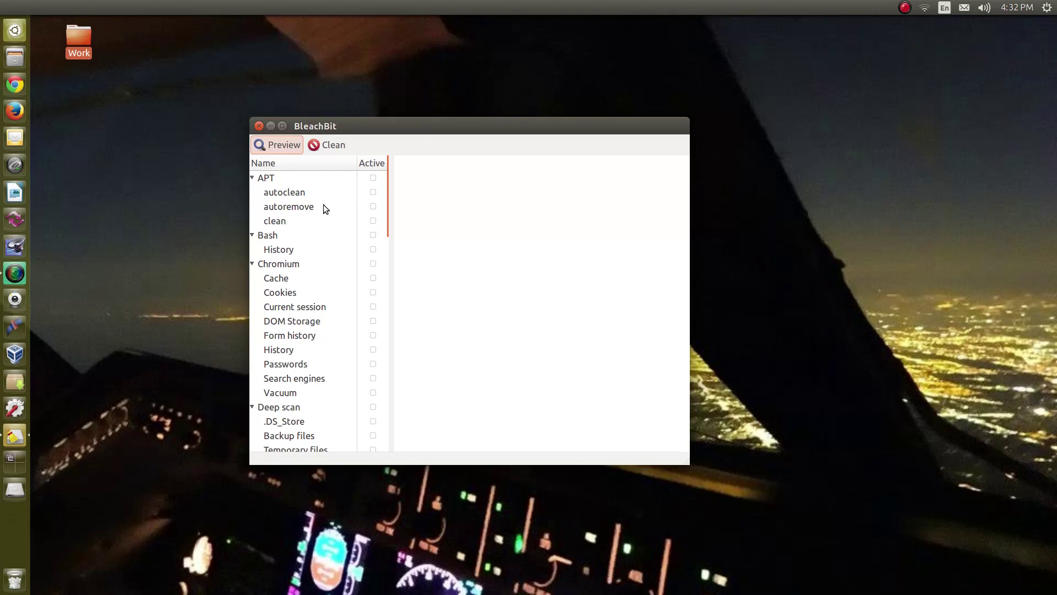
{"action": "left_click", "coordinate": [258, 126]}
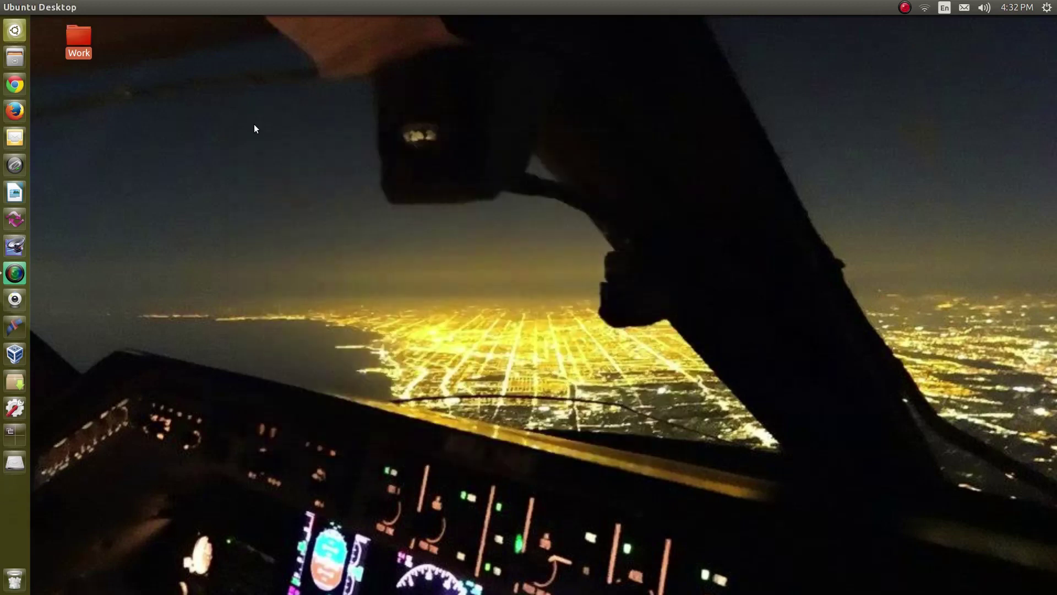
- Launch BleachBit (as root), authenticate with the administrator password, and move its window fully into view
{"action": "left_click", "coordinate": [24, 38]}
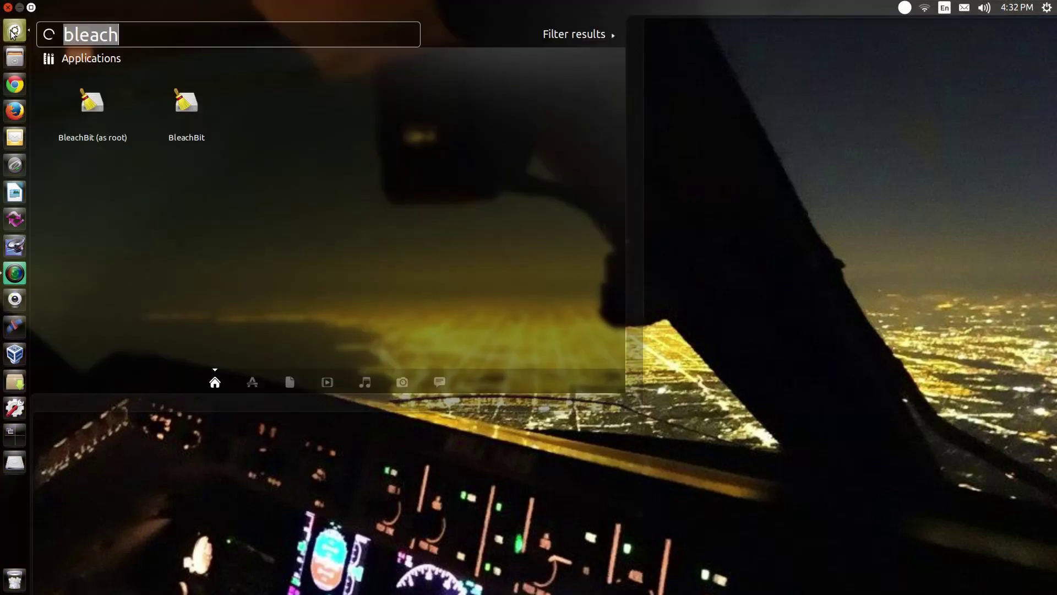
{"action": "left_click", "coordinate": [94, 127]}
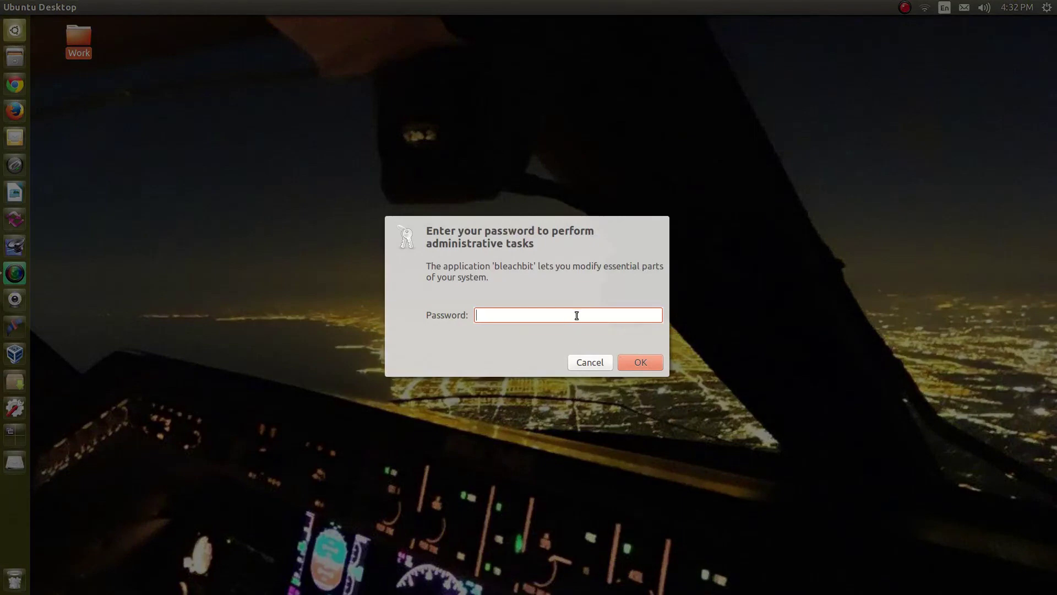
{"action": "type", "text": "******"}
{"action": "key", "text": "Return"}
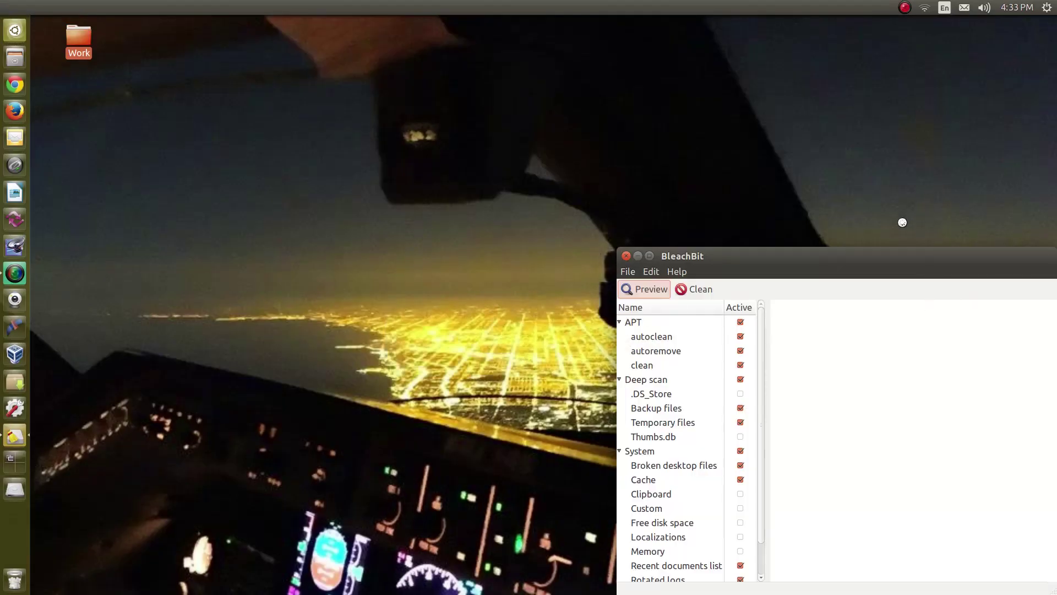
{"action": "left_click_drag", "start_coordinate": [882, 254], "coordinate": [513, 157]}
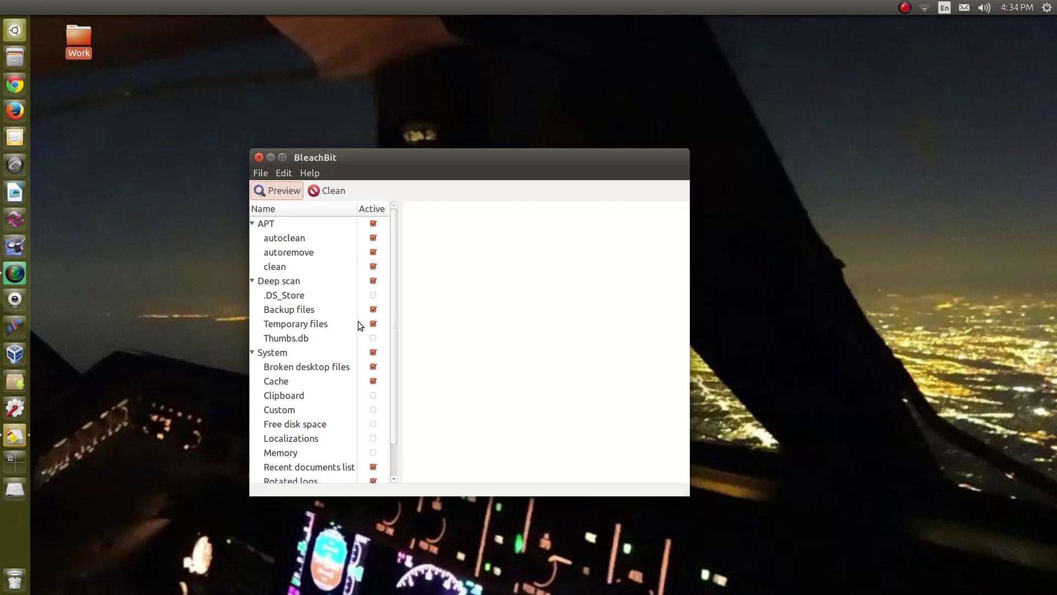
- Preview the cleanup for the selected APT, Deep scan and System options, reviewing the files listed for deletion before closing the window
{"action": "left_click", "coordinate": [372, 337]}
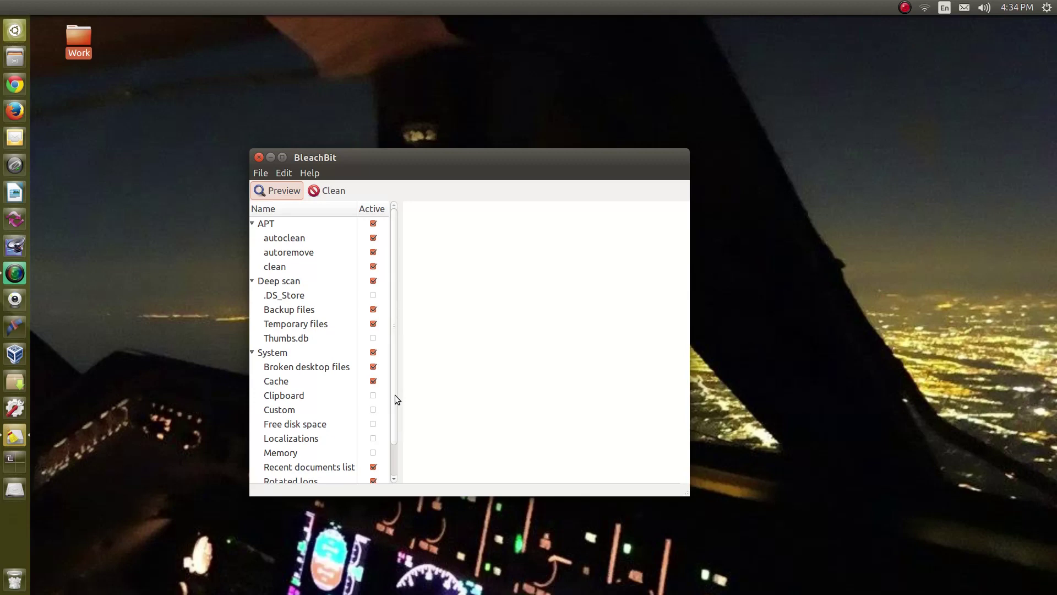
{"action": "scroll", "coordinate": [395, 395], "scroll_direction": "down", "scroll_amount": 1}
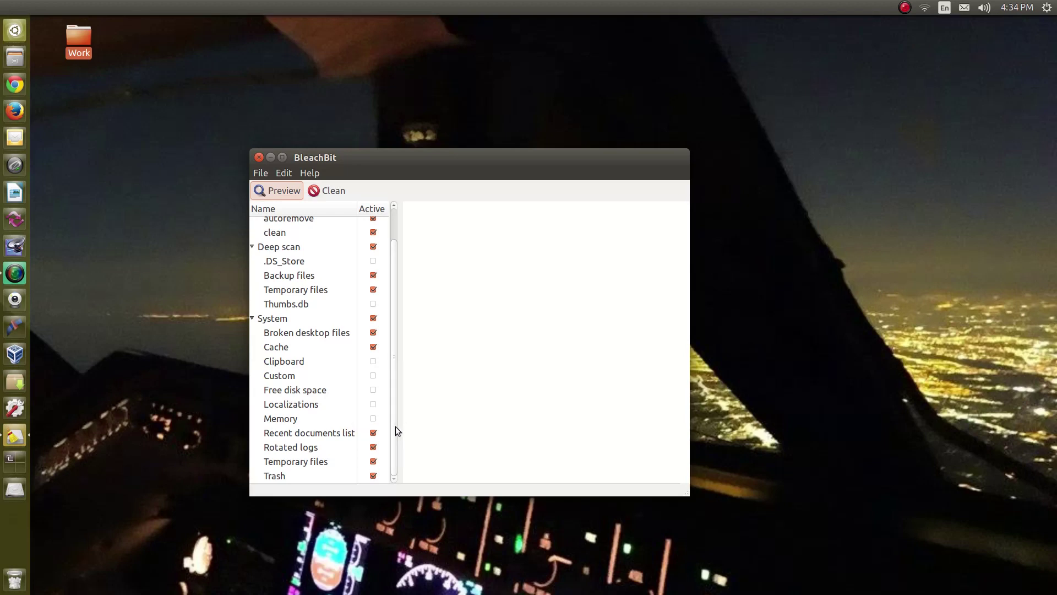
{"action": "scroll", "coordinate": [393, 429], "scroll_direction": "up", "scroll_amount": 2}
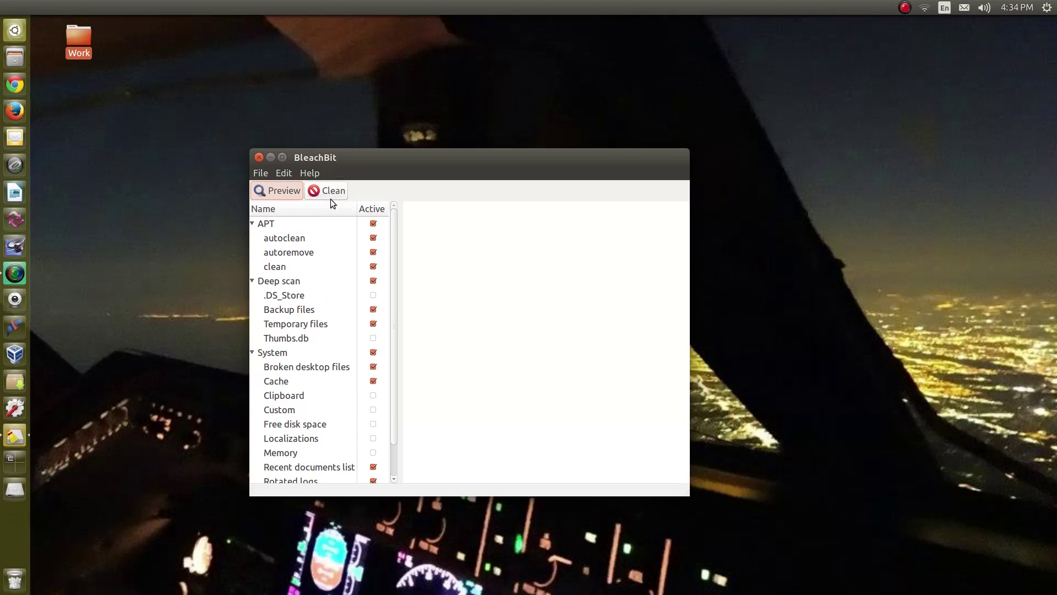
{"action": "left_click", "coordinate": [294, 192]}
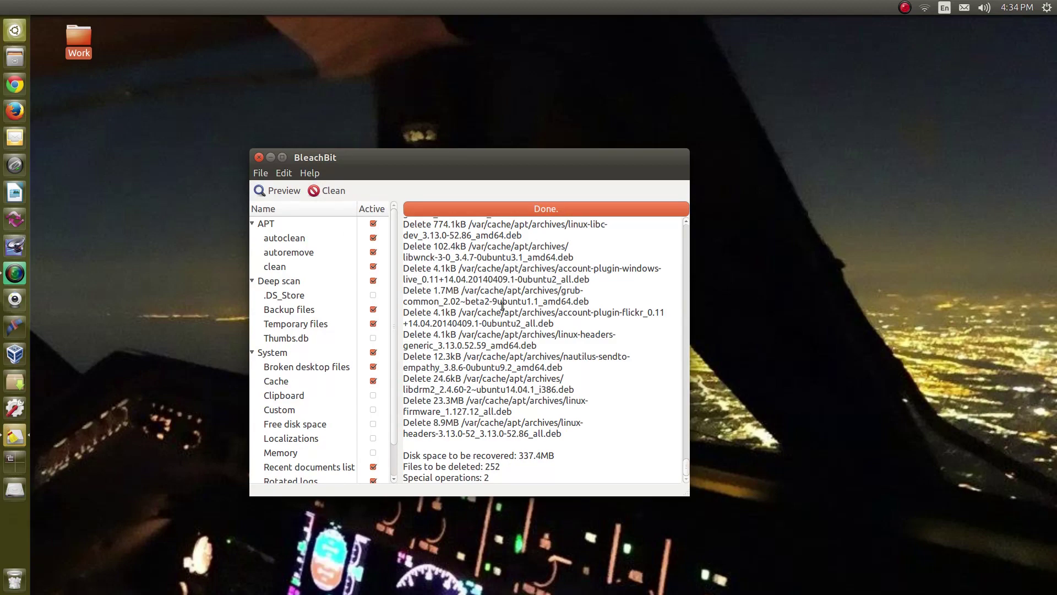
{"action": "scroll", "coordinate": [499, 311], "scroll_direction": "up", "scroll_amount": 5}
{"action": "scroll", "coordinate": [499, 310], "scroll_direction": "up", "scroll_amount": 10}
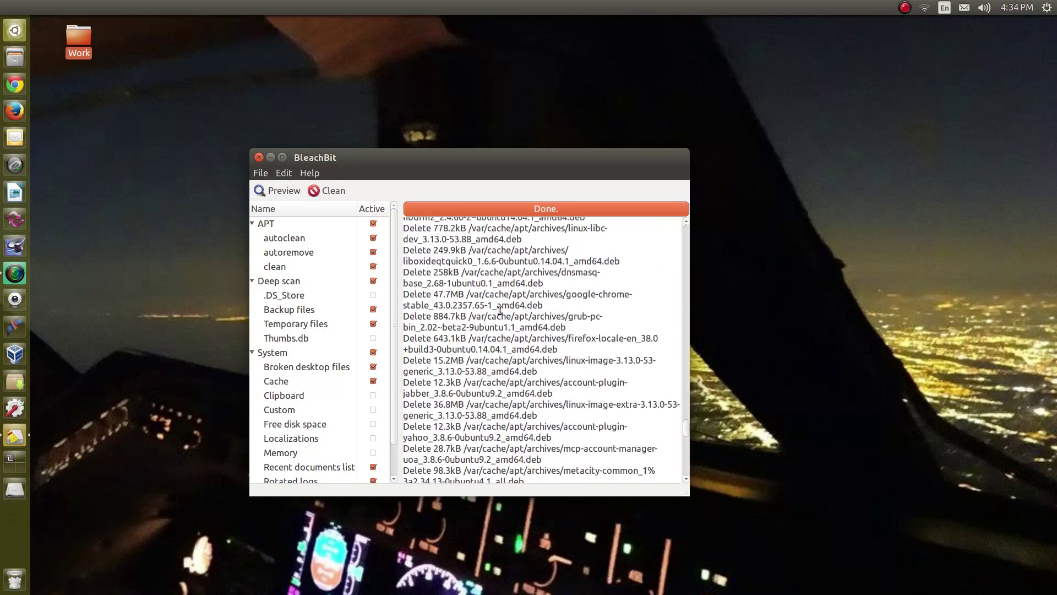
{"action": "scroll", "coordinate": [499, 310], "scroll_direction": "up", "scroll_amount": 10}
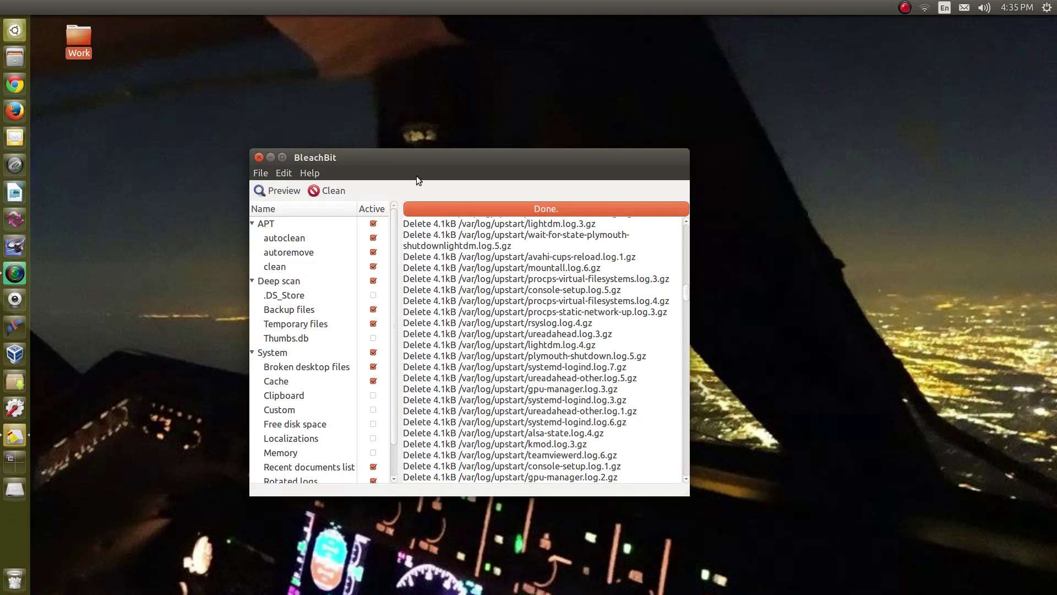
{"action": "left_click", "coordinate": [259, 157]}
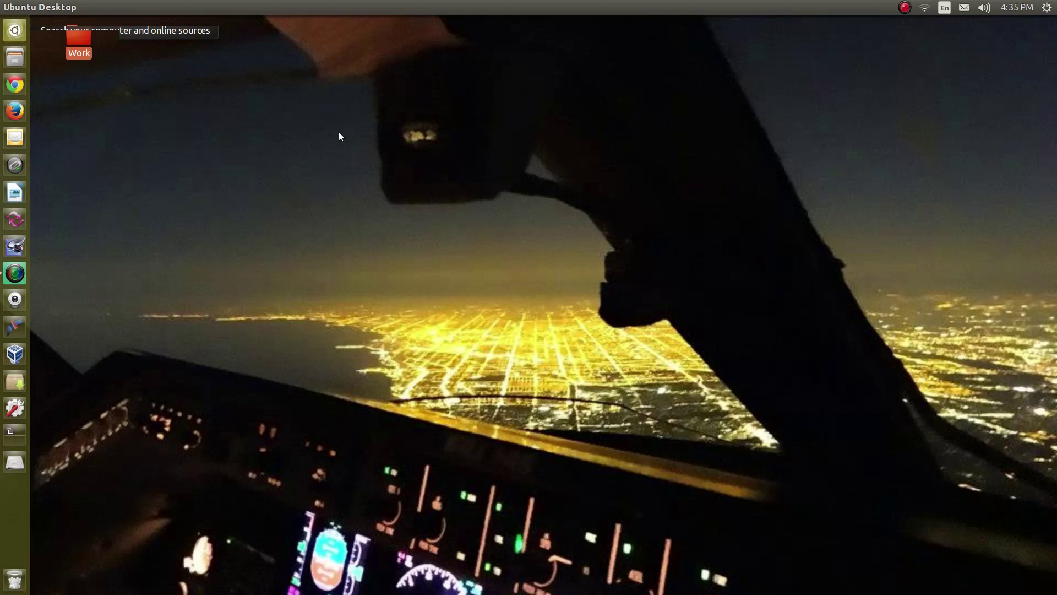
- Open a new terminal window and move it fully into view on the desktop
{"action": "key", "text": "ctrl+alt+t"}
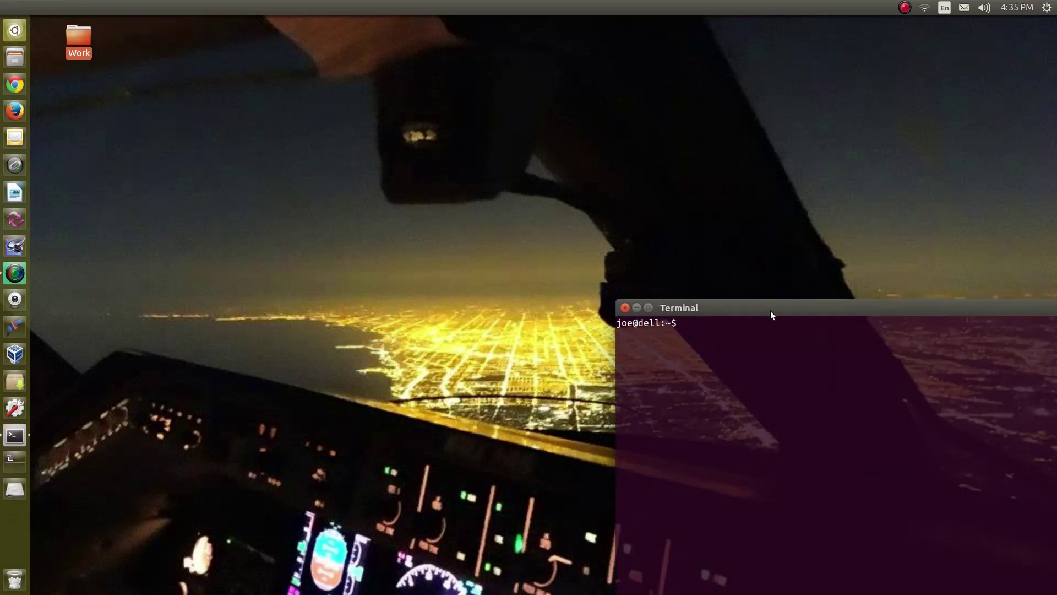
{"action": "left_click_drag", "start_coordinate": [771, 309], "coordinate": [444, 97]}
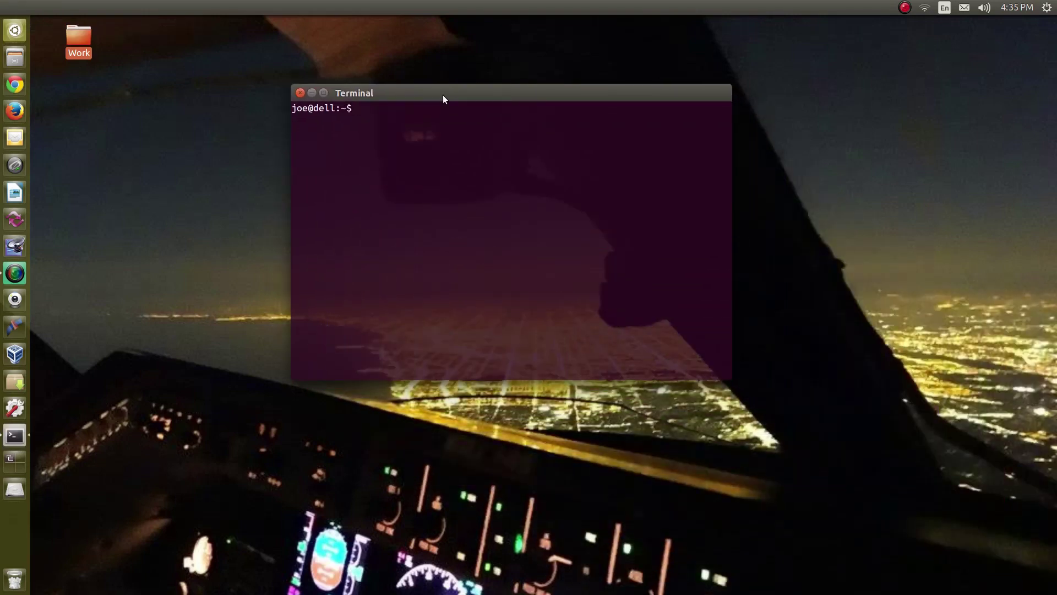